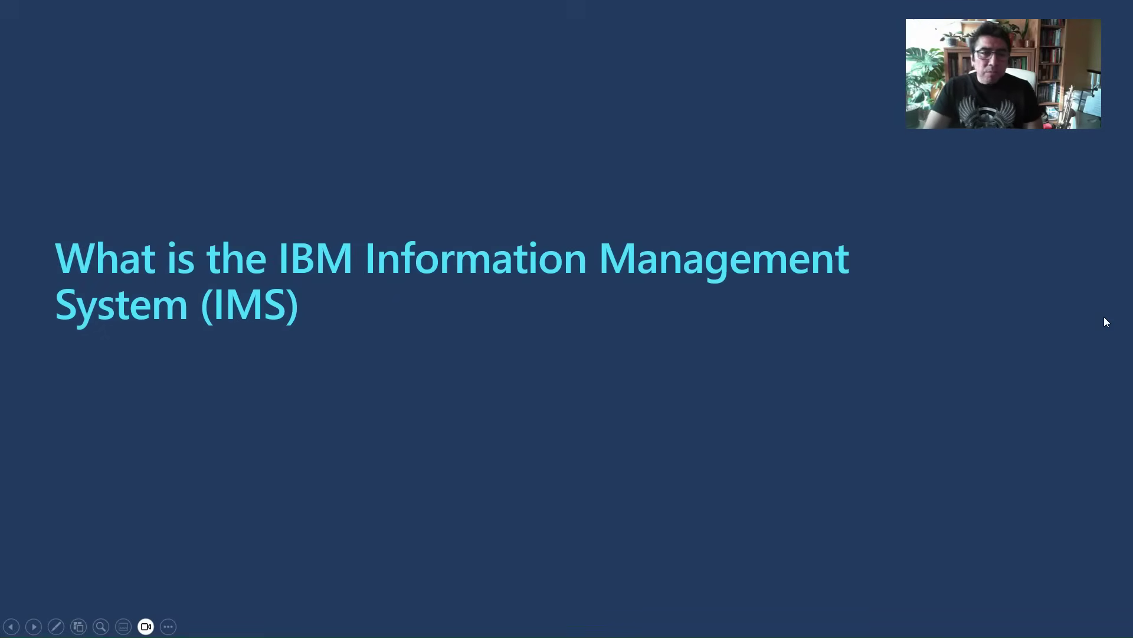
- Advance the PowerPoint slideshow one slide to 'What is IMS?'
left_click(866, 345)
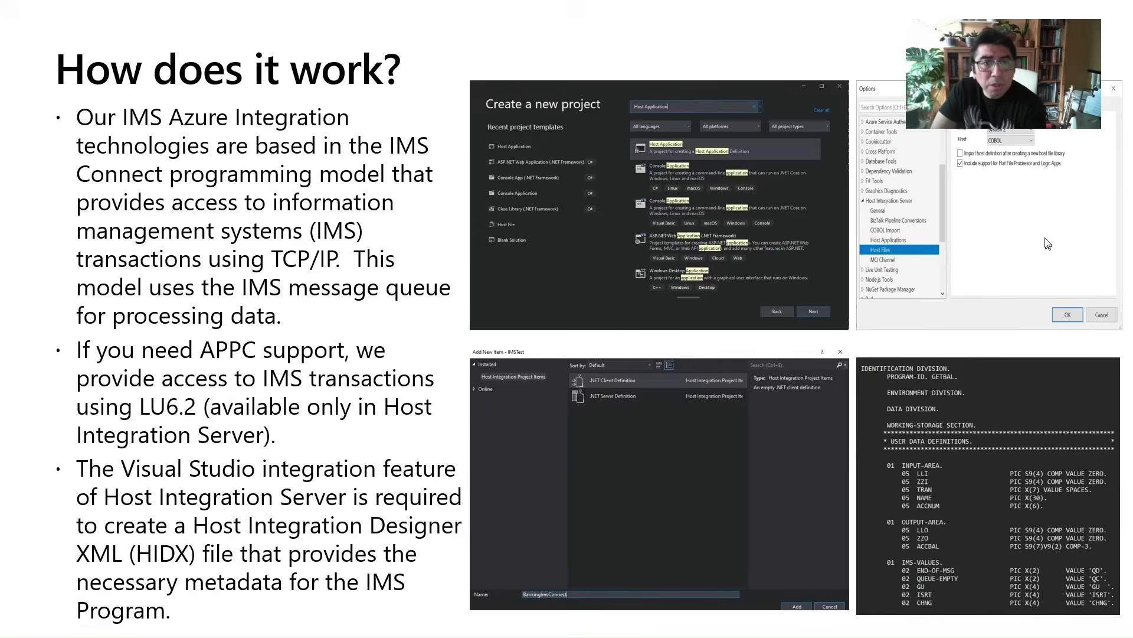
- Advance to the slide on importing the COBOL copybook and saving the HIDX
key("Right")
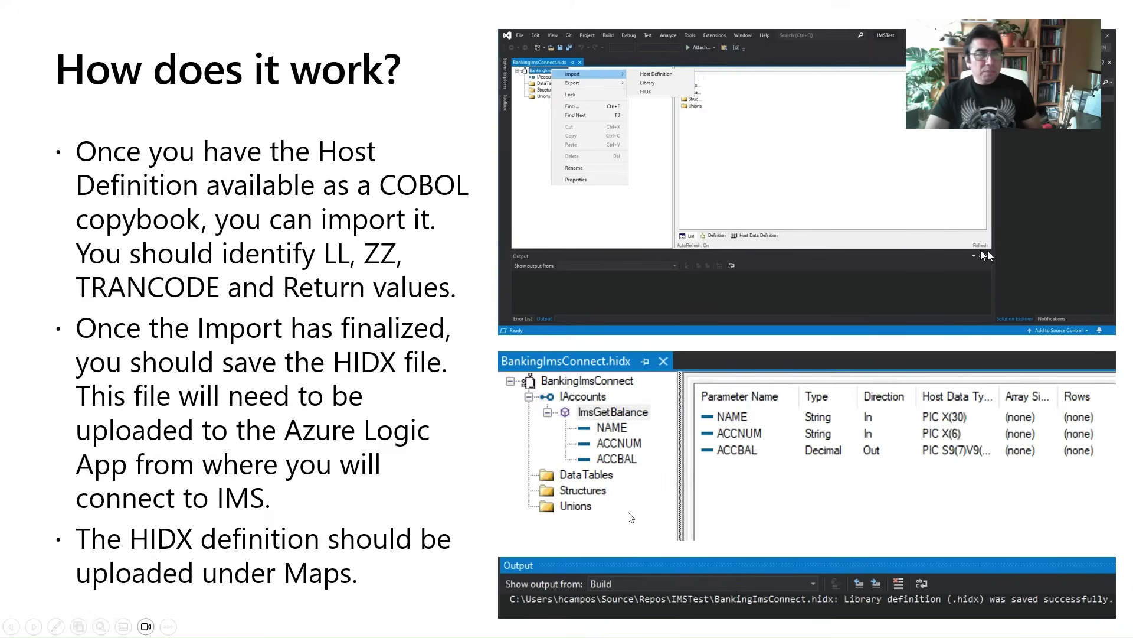
- Advance to the 'How do I set it up?' slide on IMS connection inputs
left_click(956, 310)
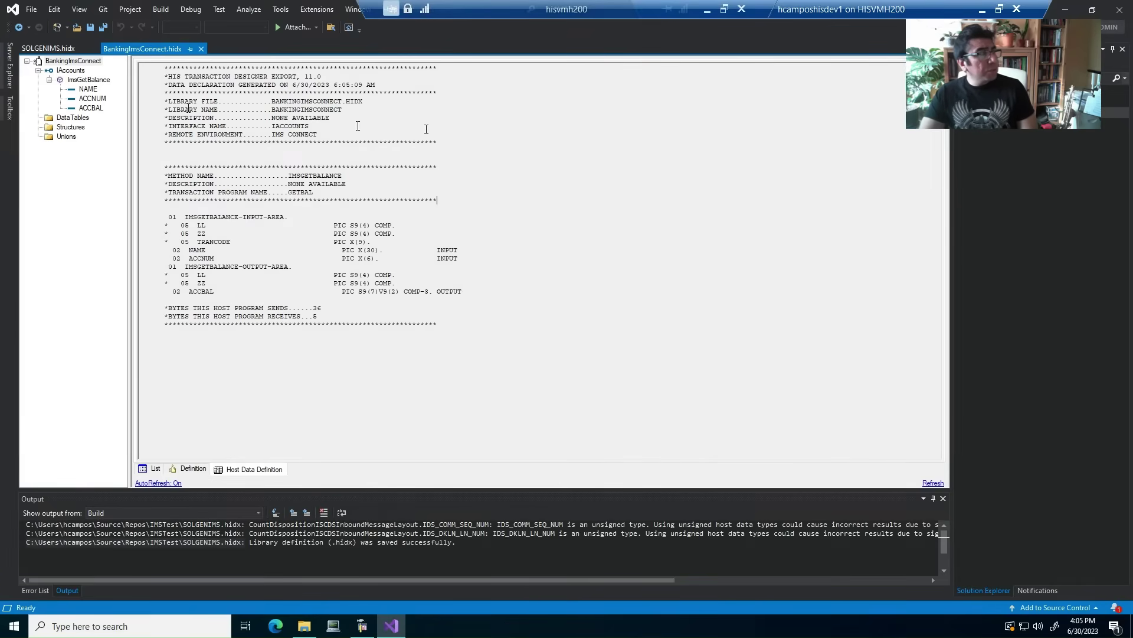
- Select the ImsGetBalance method under BankingImsConnect, then switch to the Edge window
right_click(91, 62)
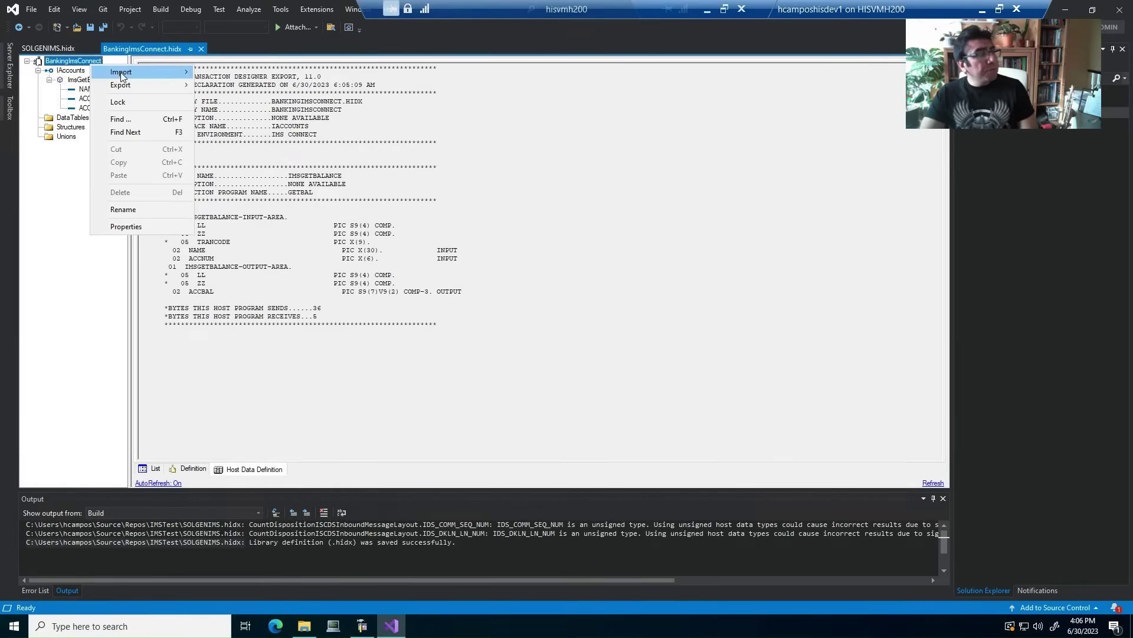
mouse_move(121, 72)
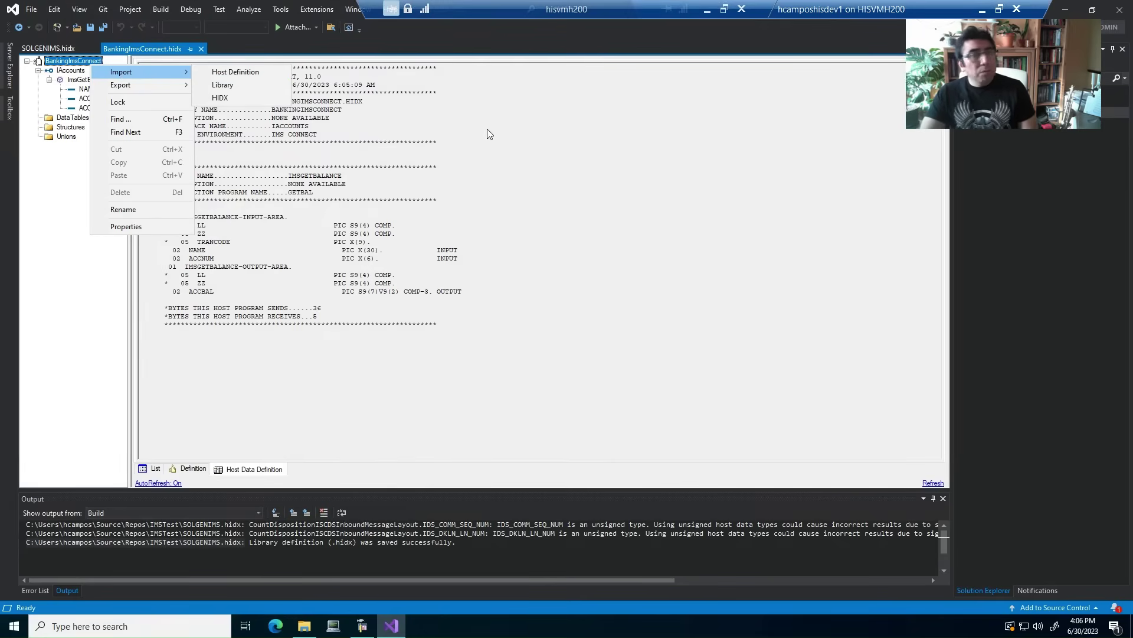
left_click(448, 130)
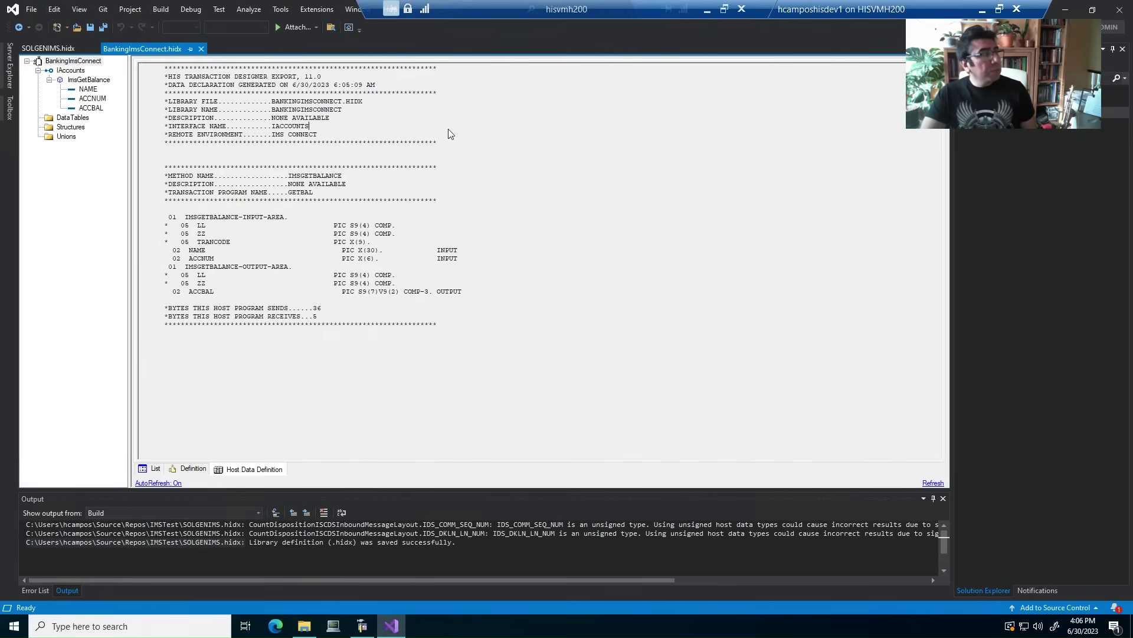
left_click(89, 80)
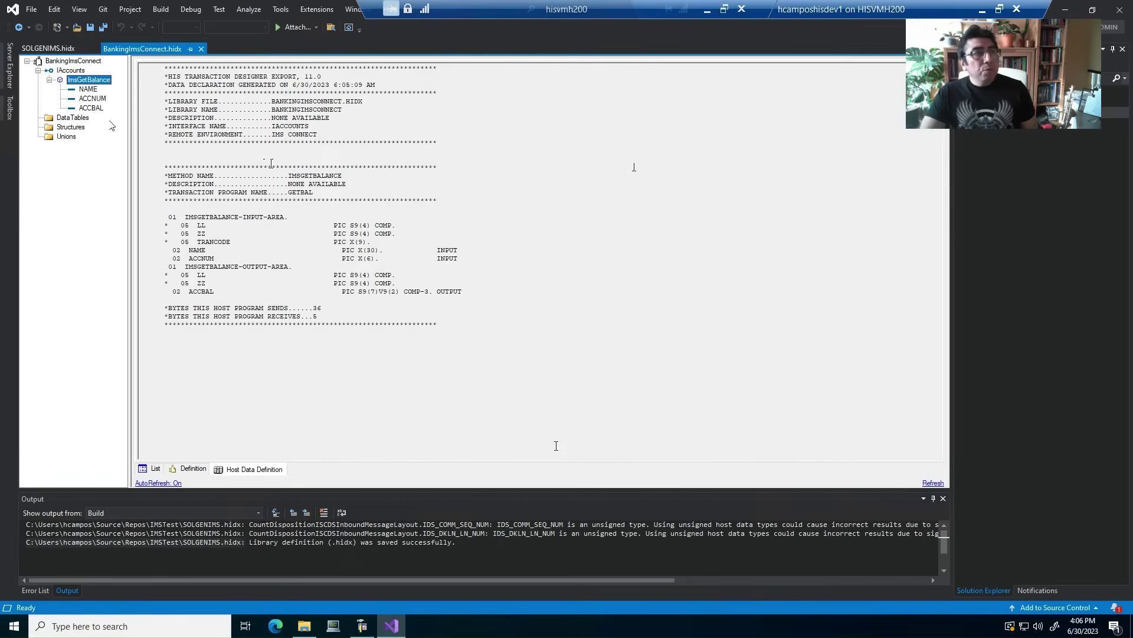
key("alt+Tab")
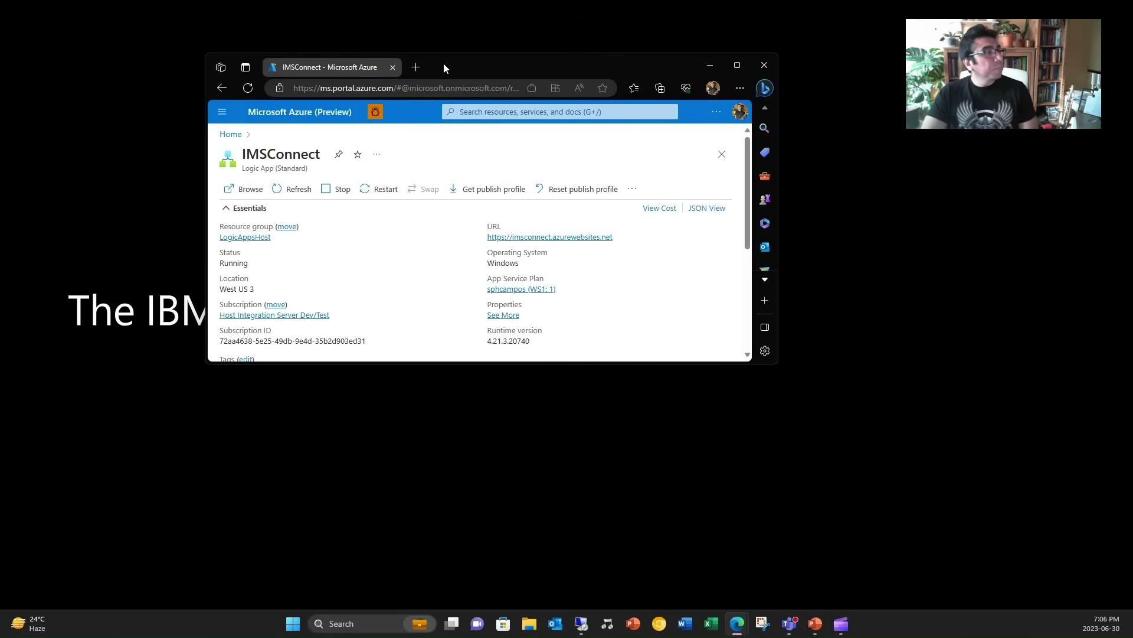
- Maximize the IMSConnect page and expand the Workflows and Settings menu groups
double_click(444, 64)
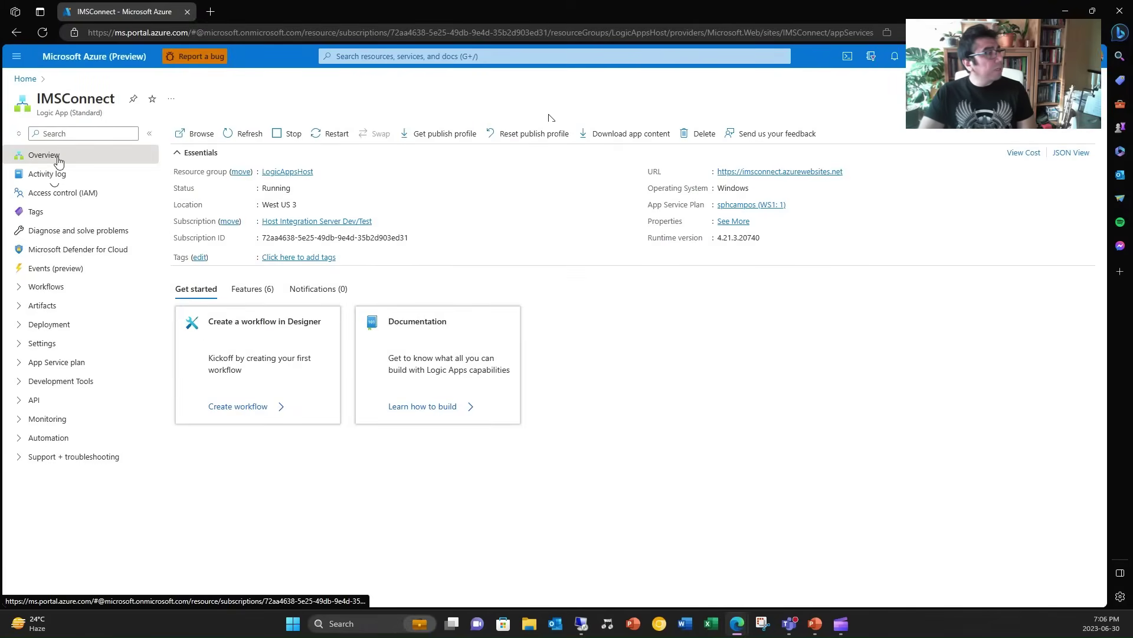
left_click(55, 287)
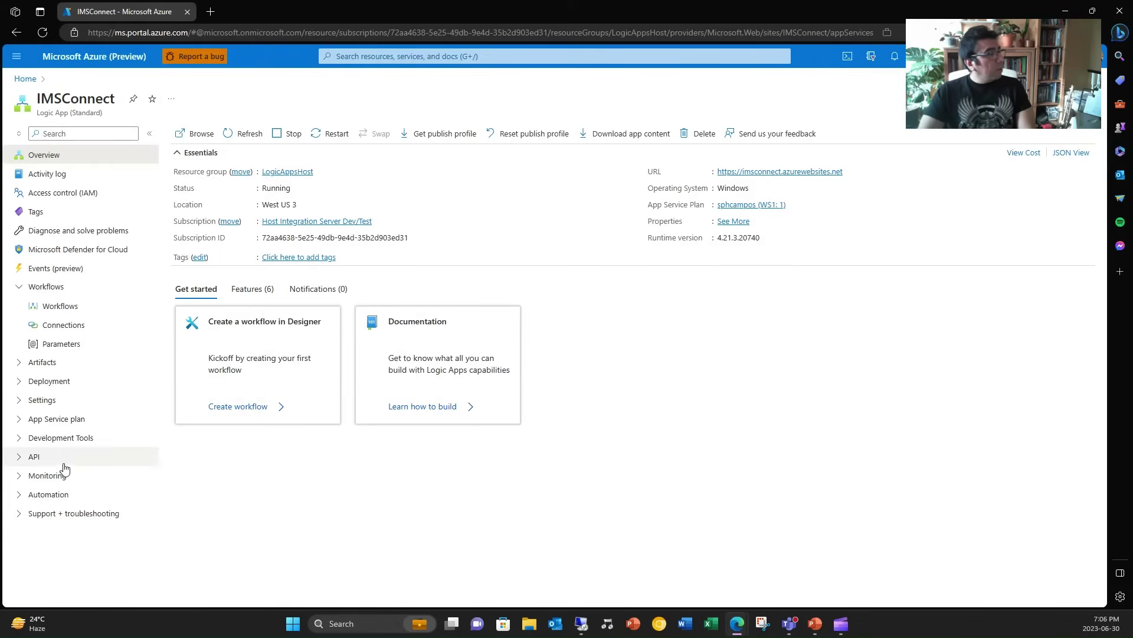
left_click(18, 400)
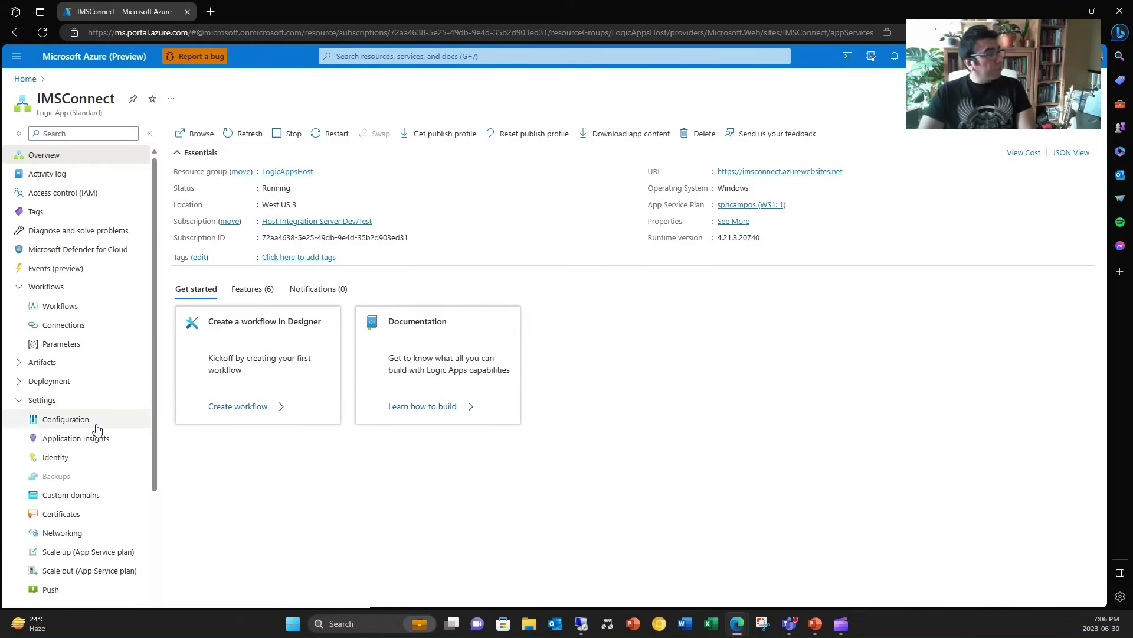
- Inspect IMSConnect's VNet integration under Networking, then open the Workflows list
left_click(70, 533)
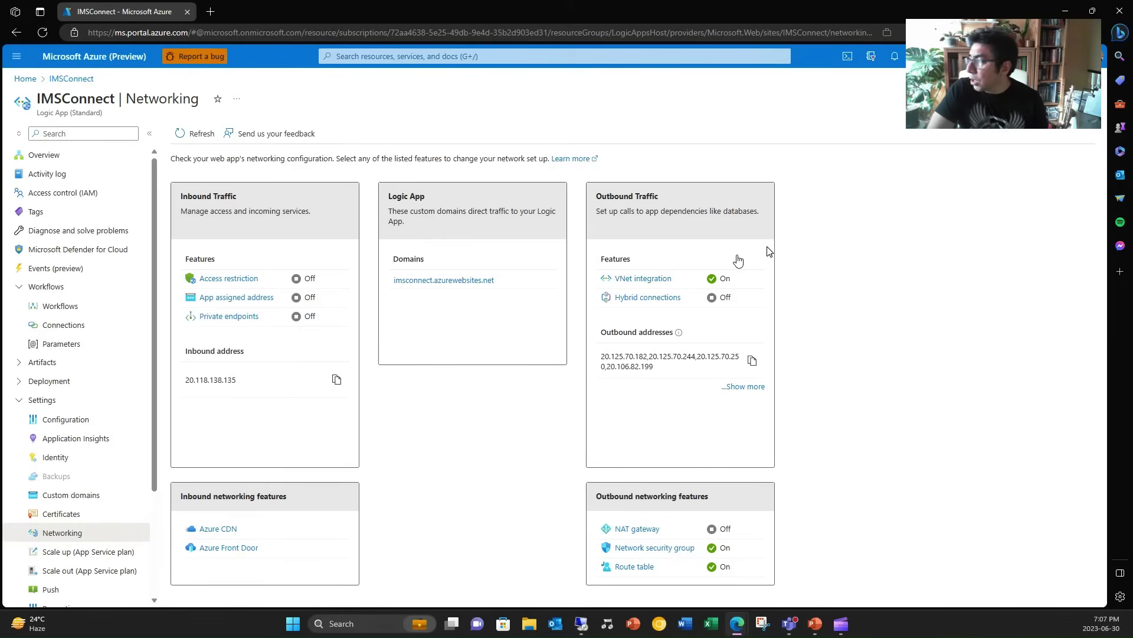
left_click(649, 282)
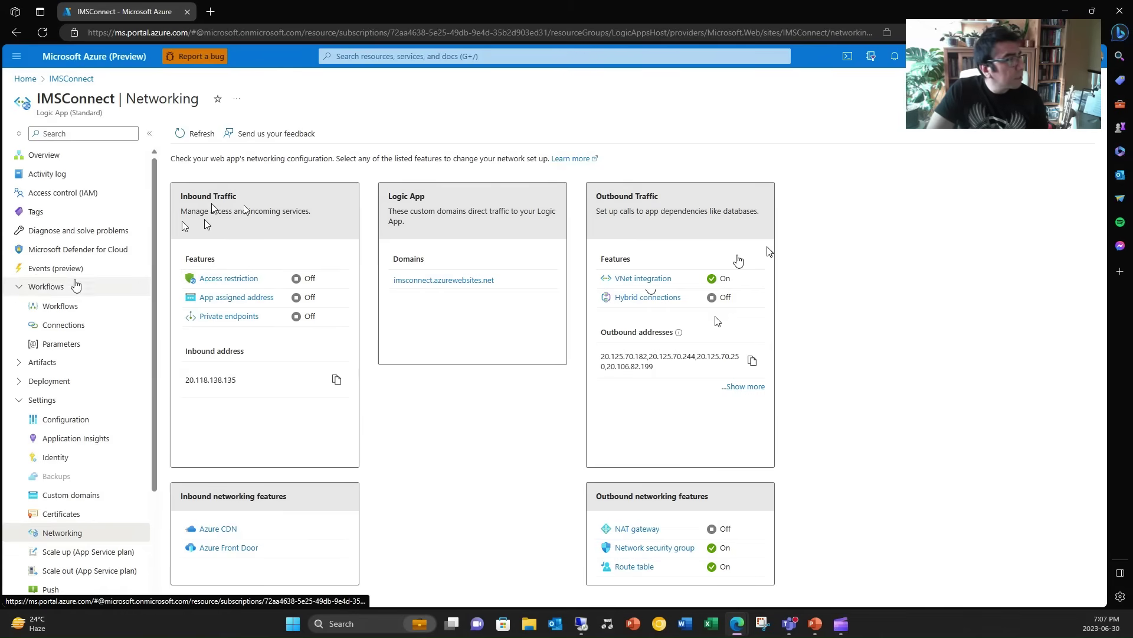
left_click(61, 305)
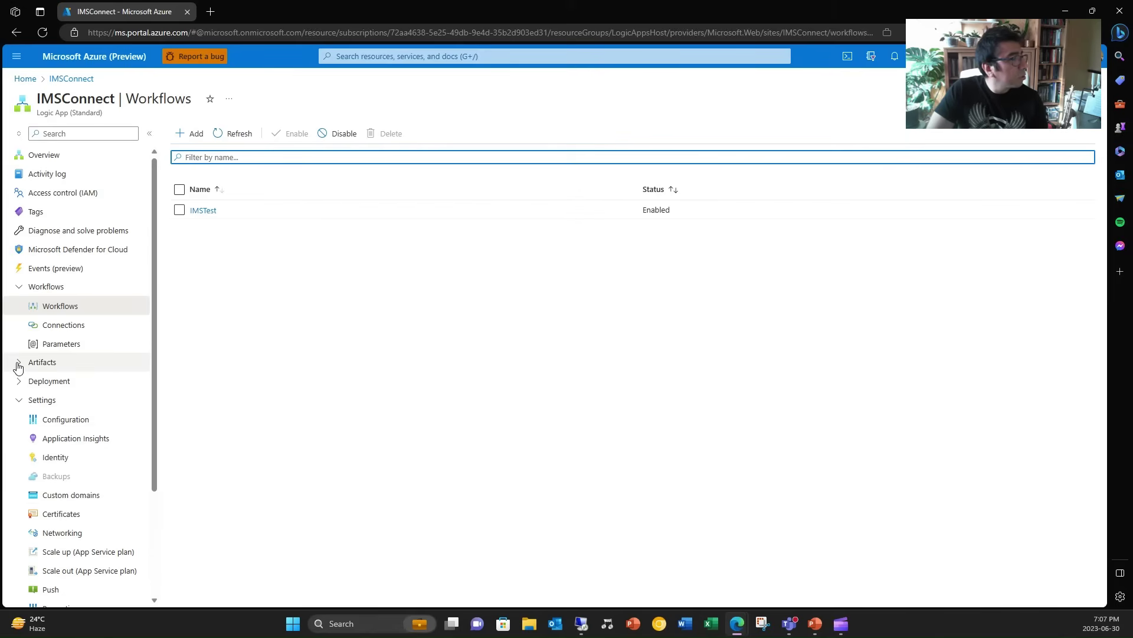
- Open the Maps list showing BankingImsConnect.hidx, then return to the remote Visual Studio session
left_click(42, 362)
left_click(52, 400)
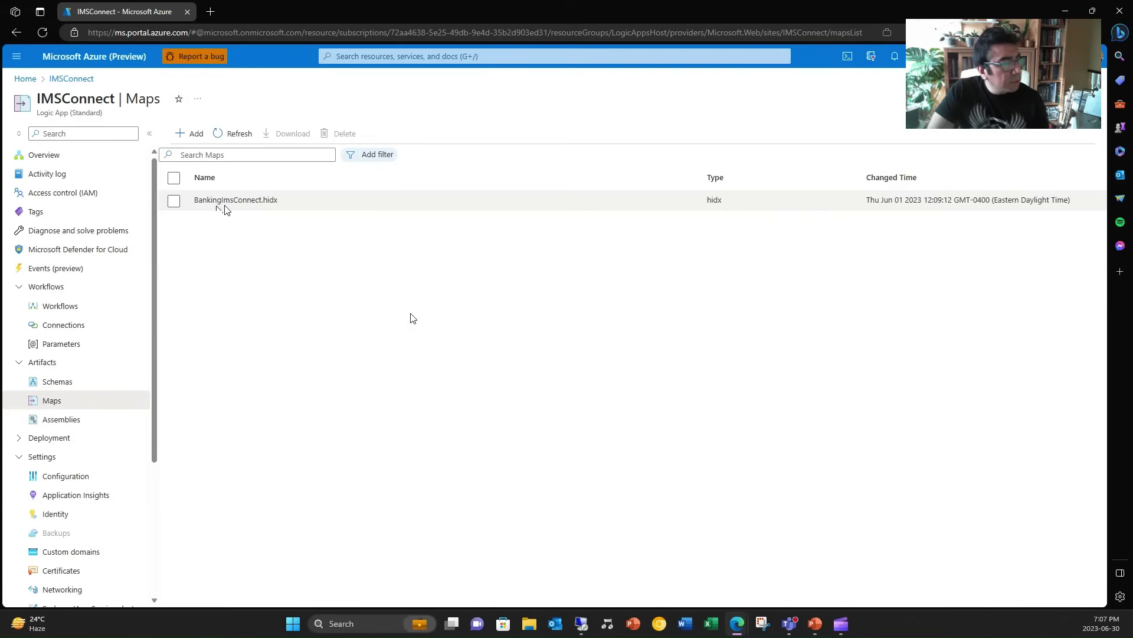
left_click(582, 624)
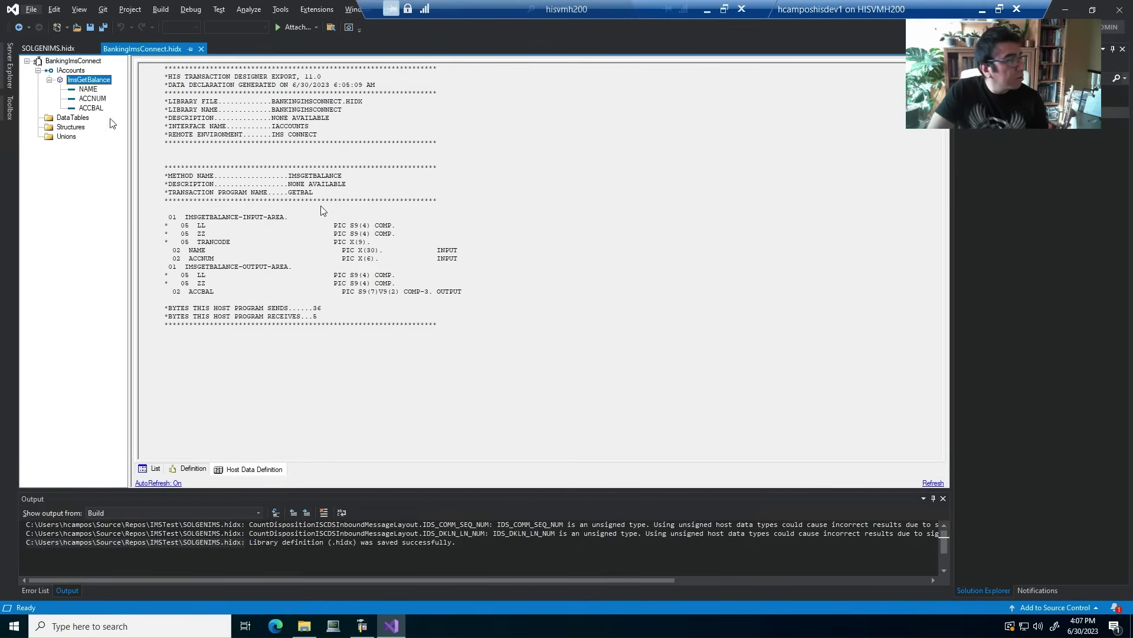
- Save the BankingImsConnect.hidx host data definition in Visual Studio
left_click(184, 134)
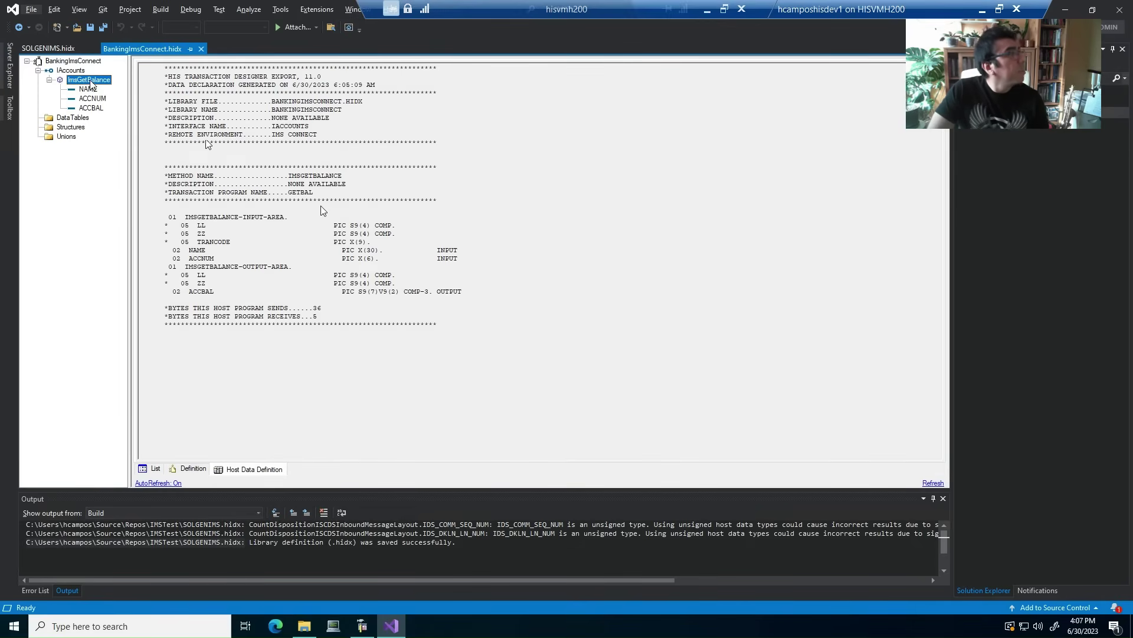
left_click(91, 28)
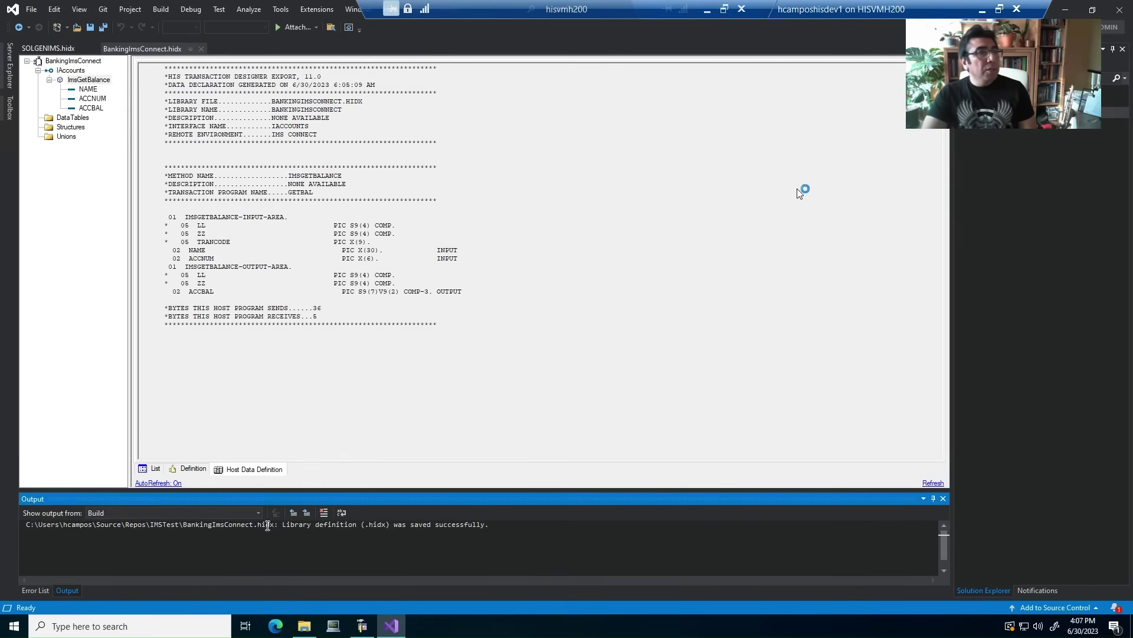
- Back in the portal, open IMSTest from the Workflows list in the Designer
left_click(707, 10)
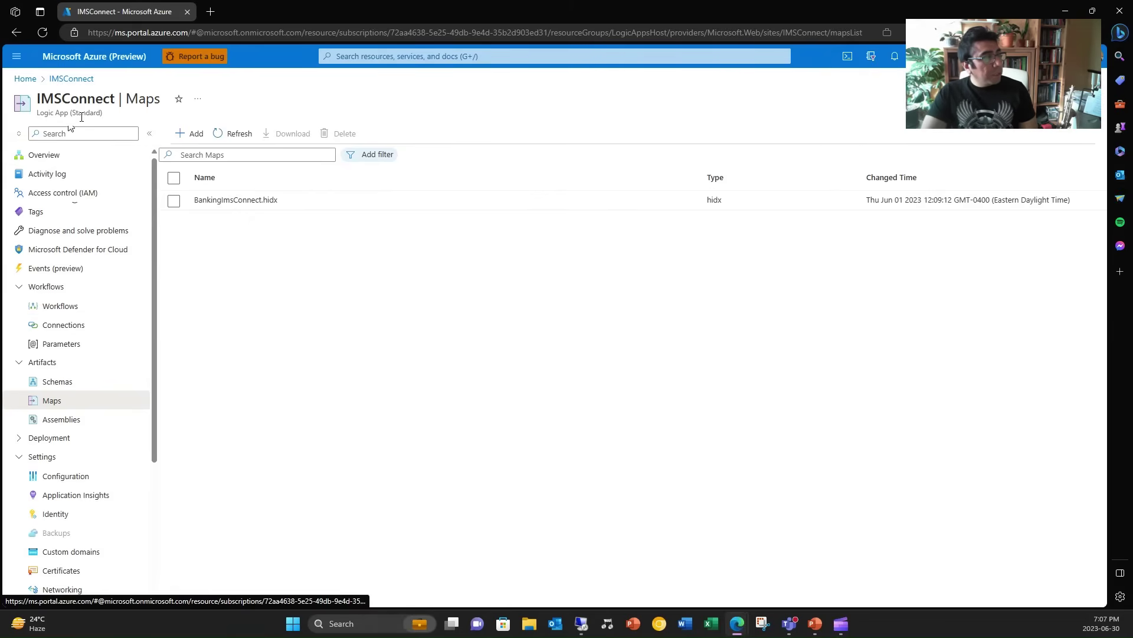
left_click(49, 309)
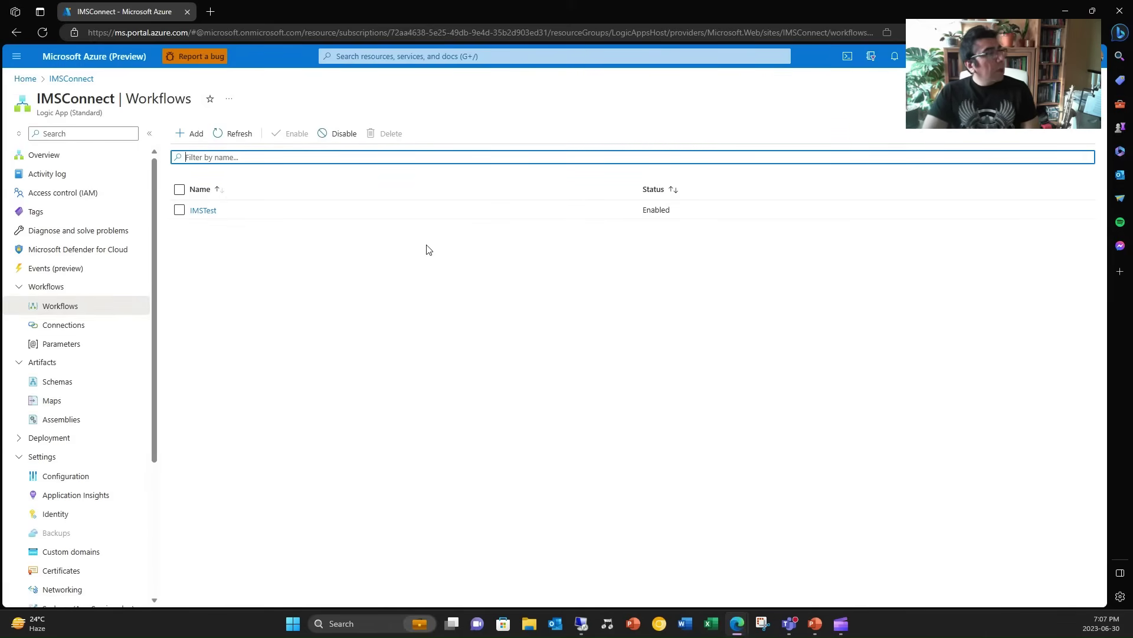
left_click(213, 212)
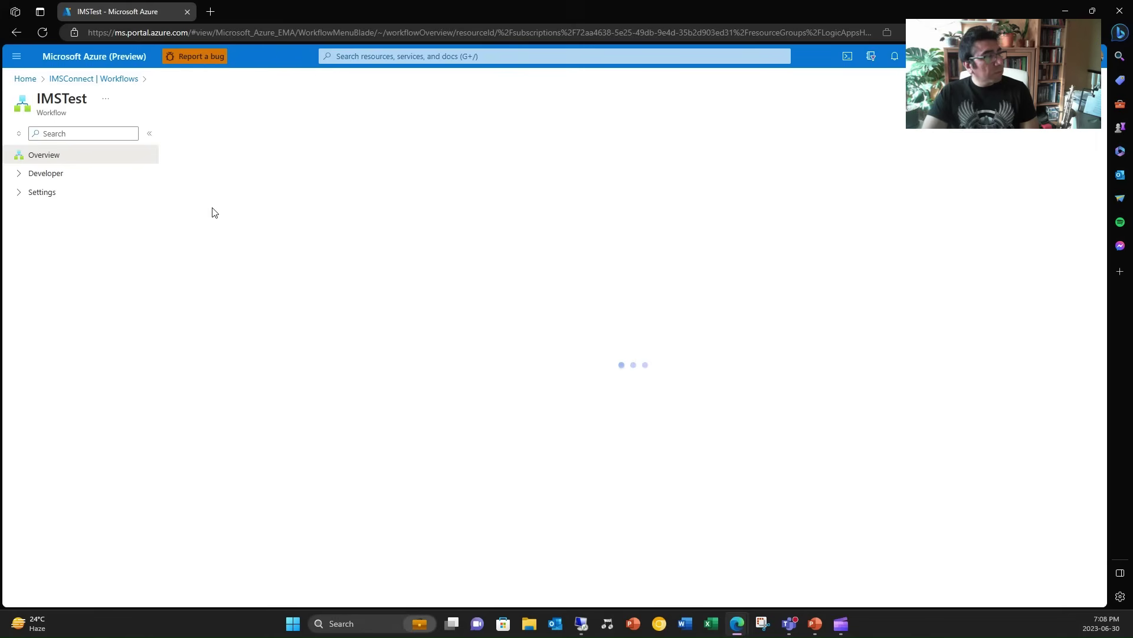
left_click(33, 177)
left_click(48, 211)
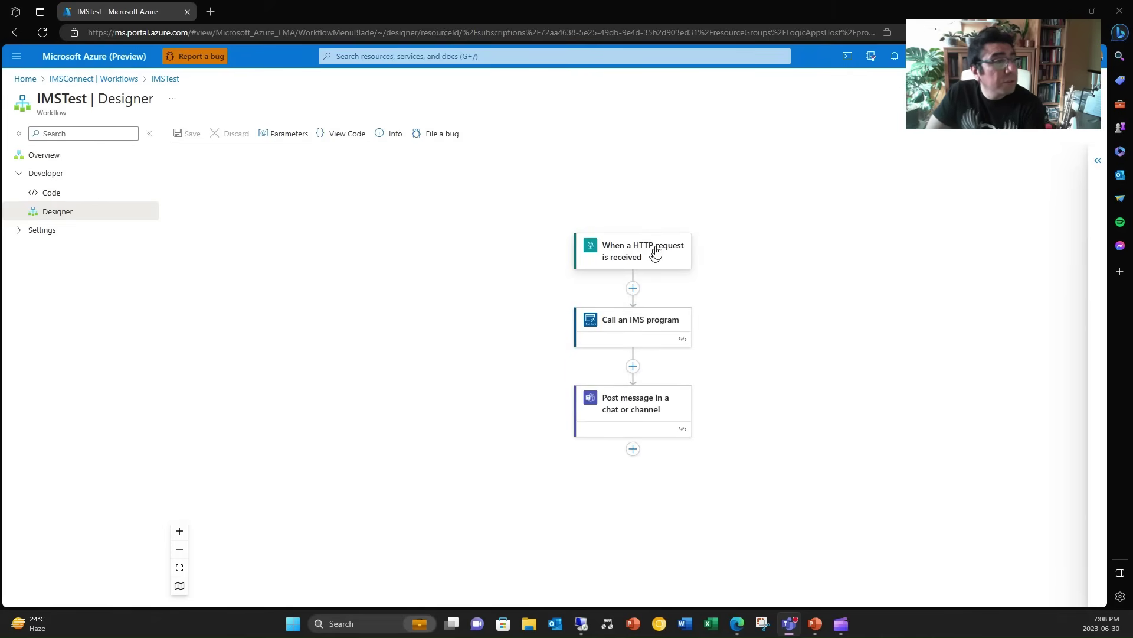
- Inspect the settings of the HTTP trigger, IMS call and Teams message cards
left_click(656, 258)
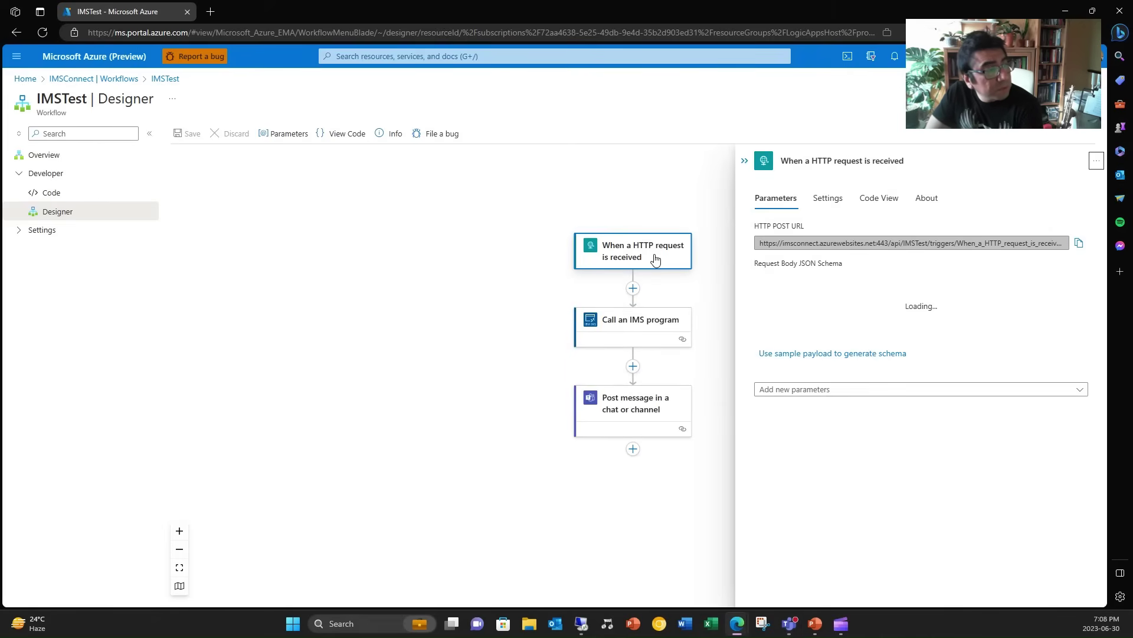
left_click(646, 327)
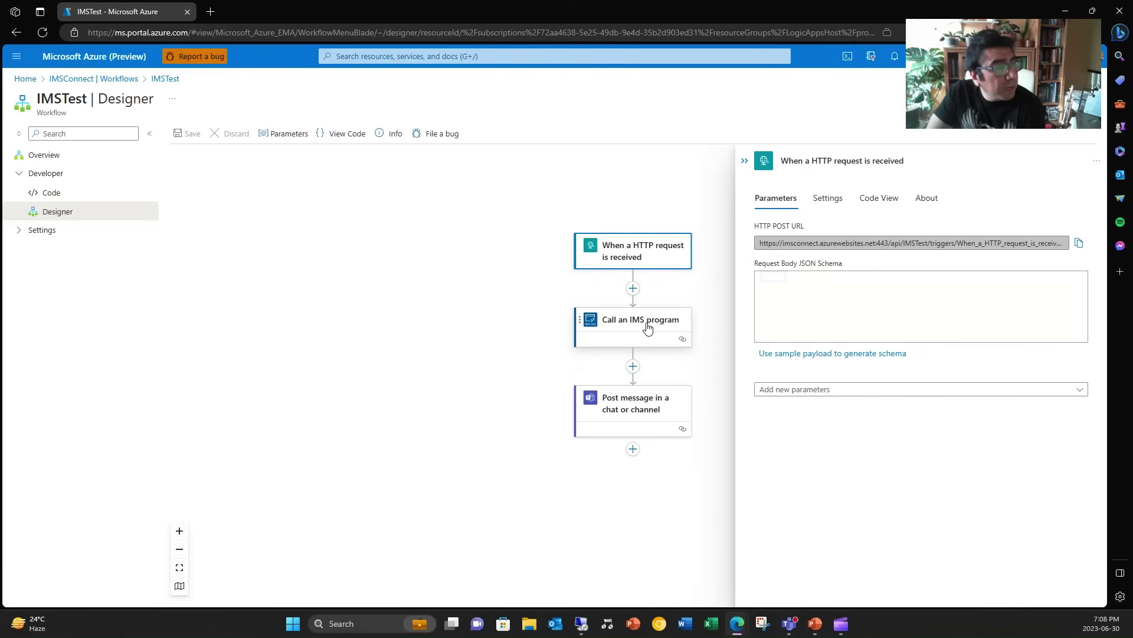
left_click(649, 405)
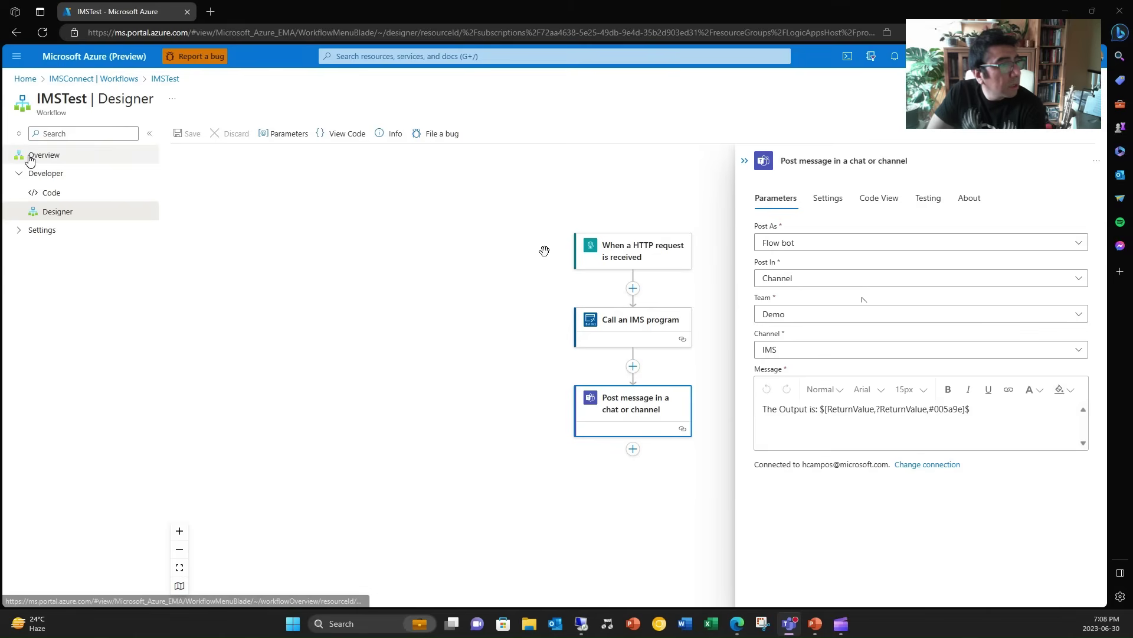
- Confirm the IMS call keeps BankingImsConnect.hidx and method GetBalance, rechecking the Teams step
left_click(664, 323)
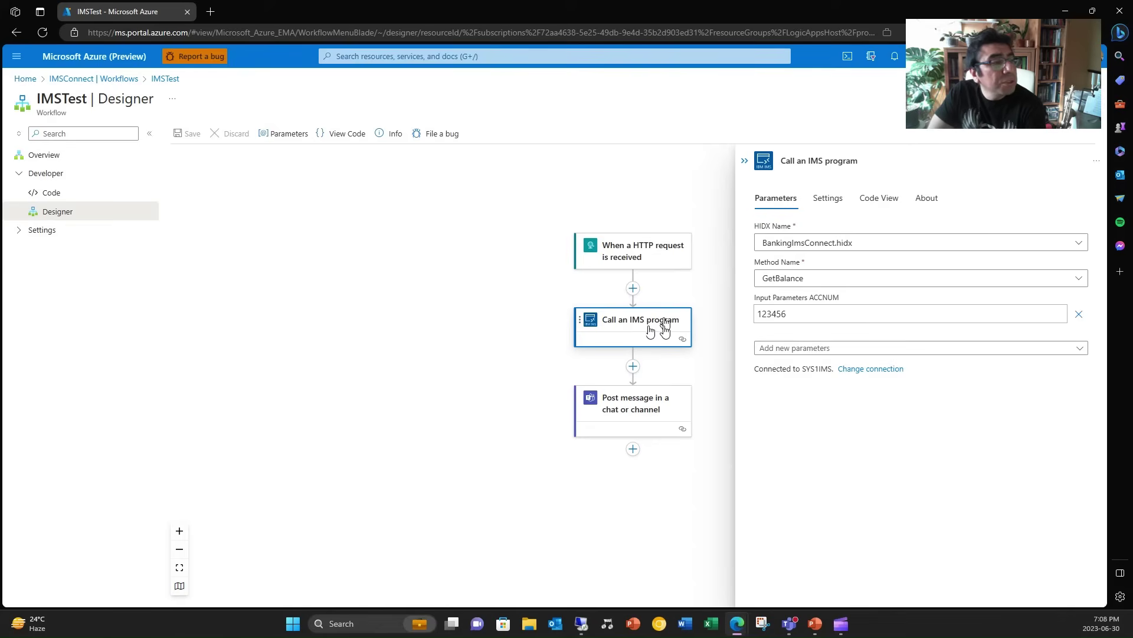
left_click(1067, 248)
left_click(1072, 253)
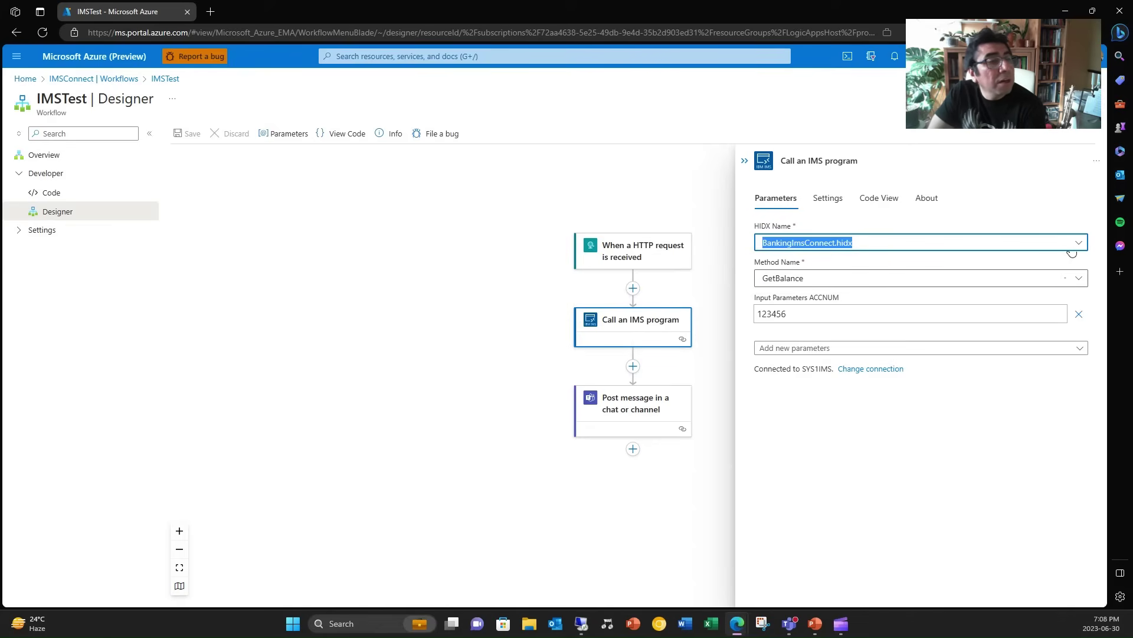
left_click(1074, 280)
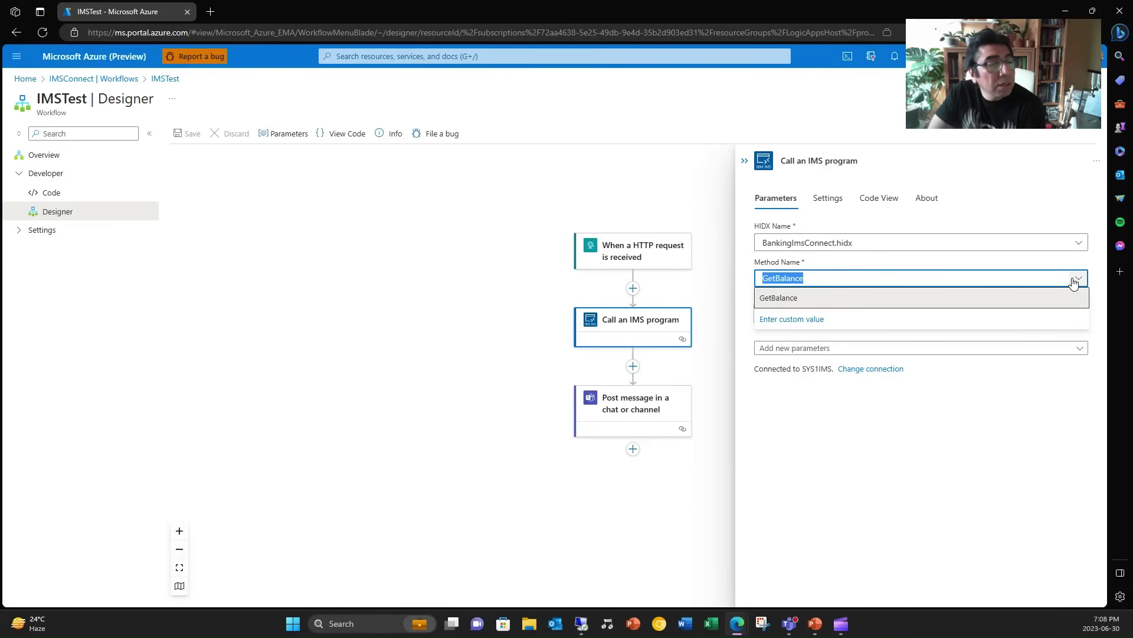
left_click(1062, 298)
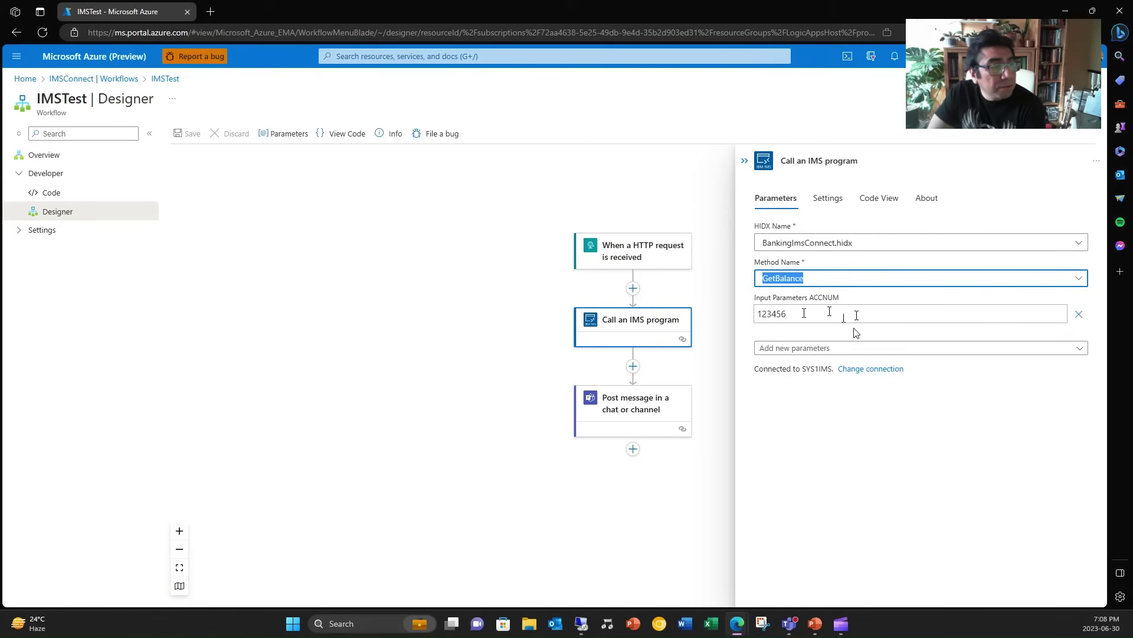
left_click(640, 410)
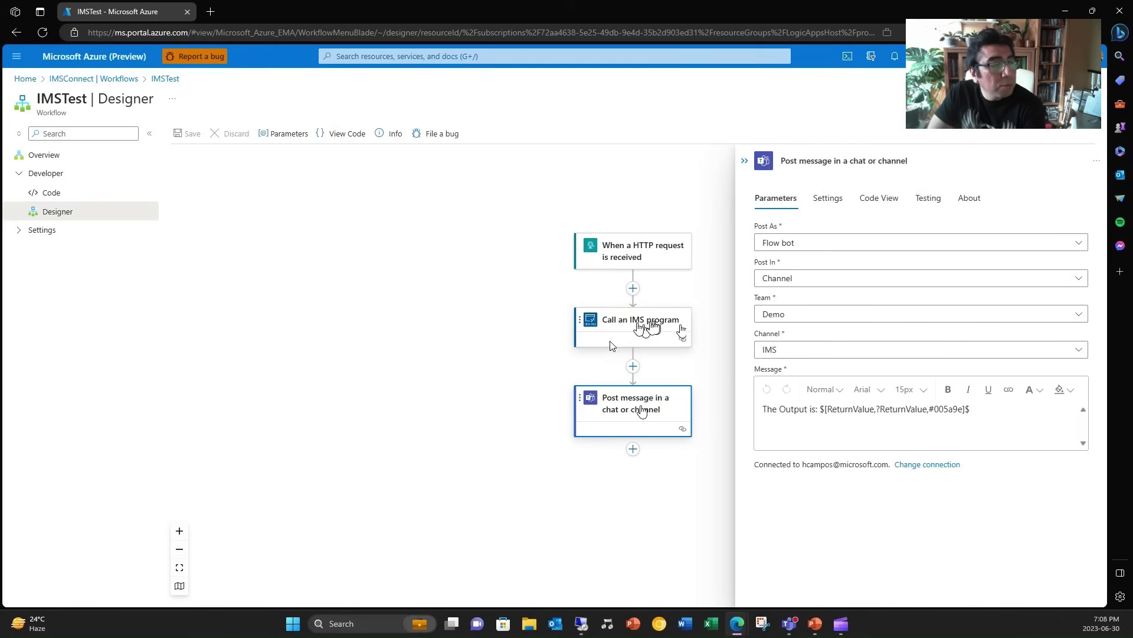
left_click(644, 322)
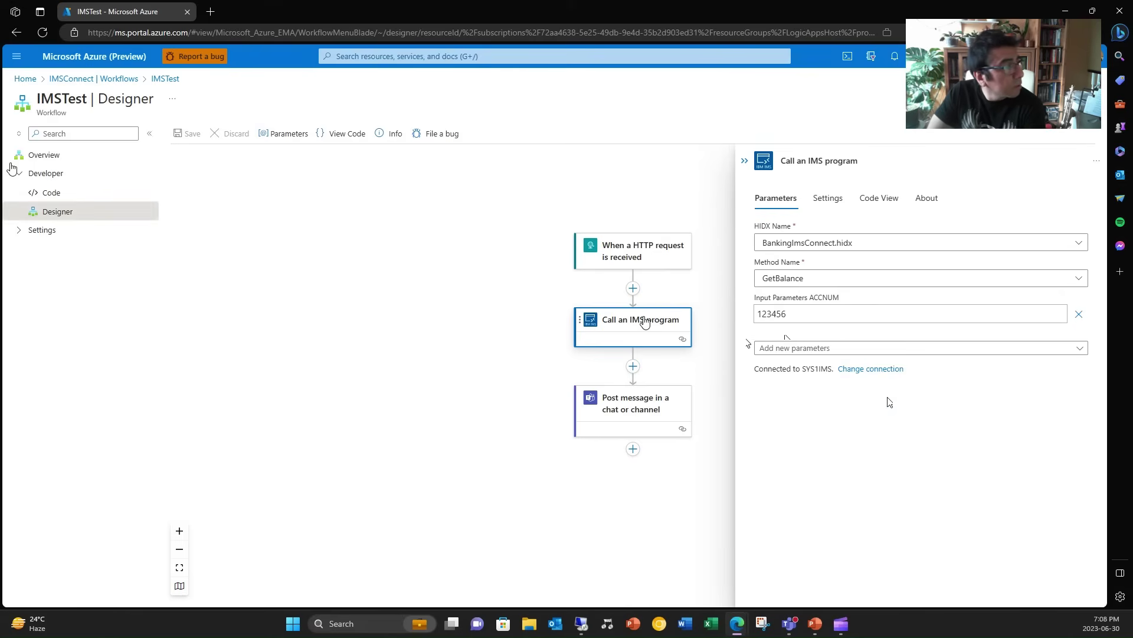
- Trigger a new run of the IMSTest workflow from its Overview page
left_click(49, 154)
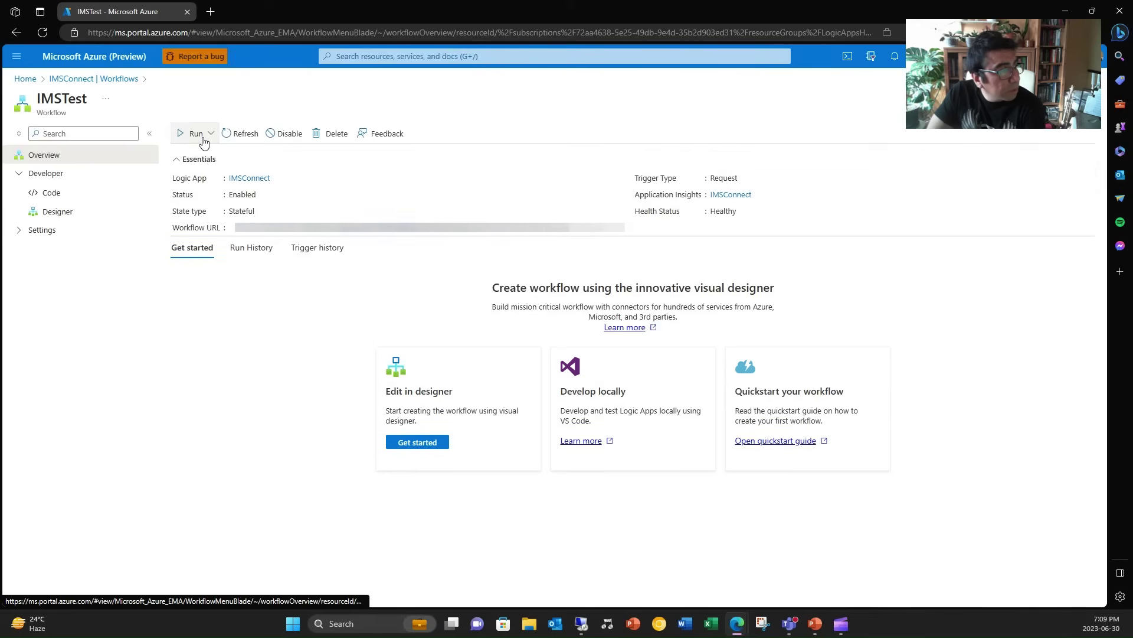
left_click(199, 135)
left_click(213, 168)
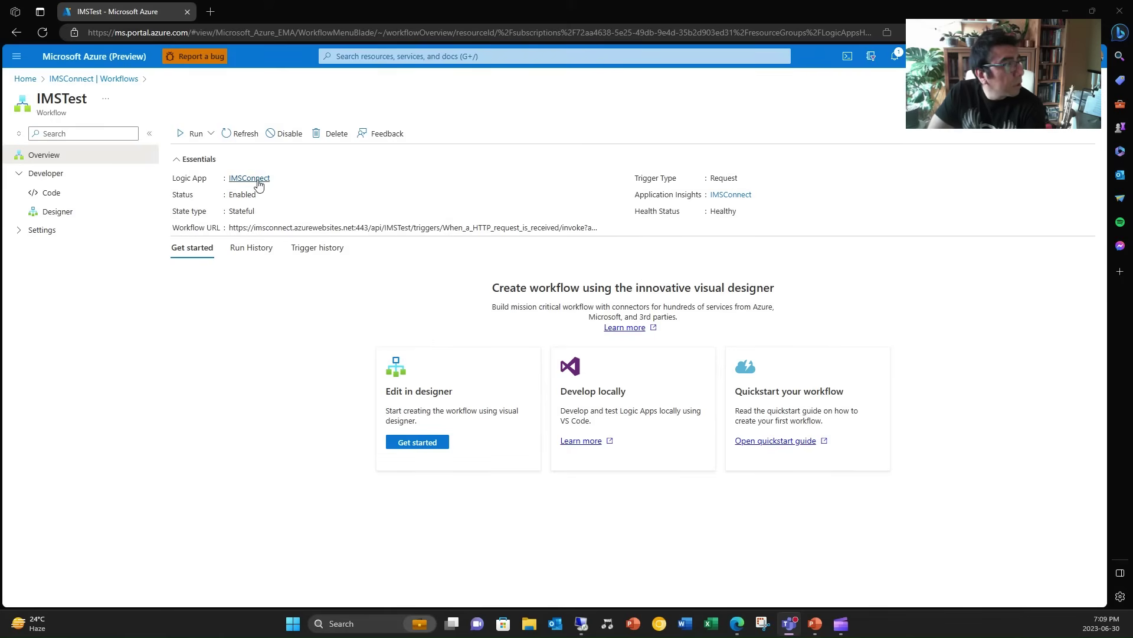
- Refresh the run history and open the newest run, started 7:09 PM and succeeded in 1.56 seconds
left_click(257, 254)
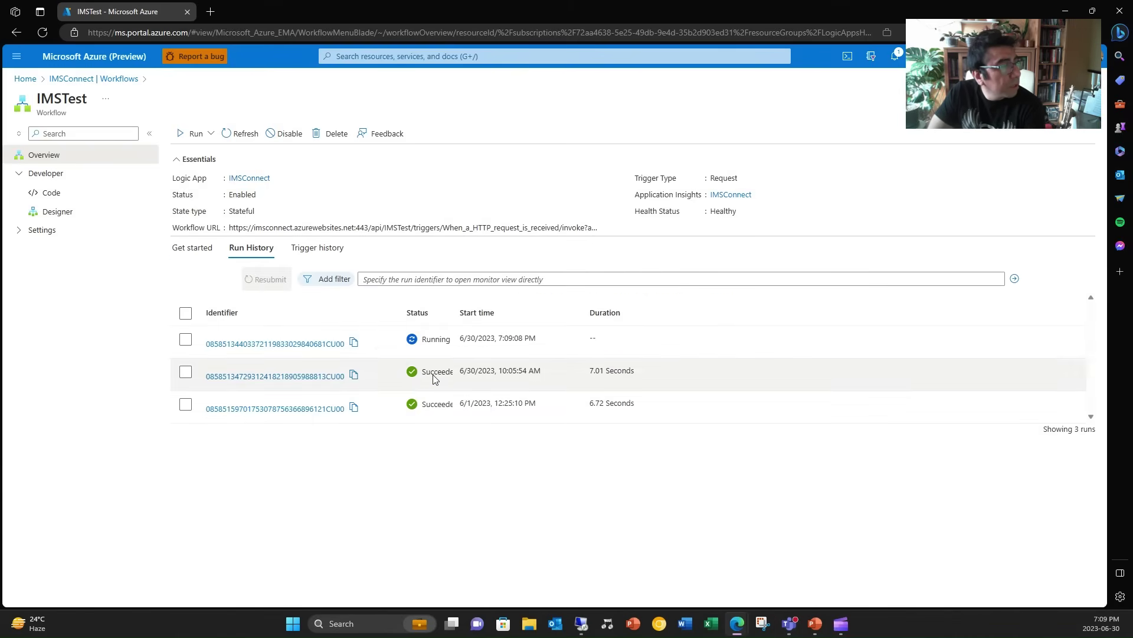
left_click(245, 133)
left_click(330, 344)
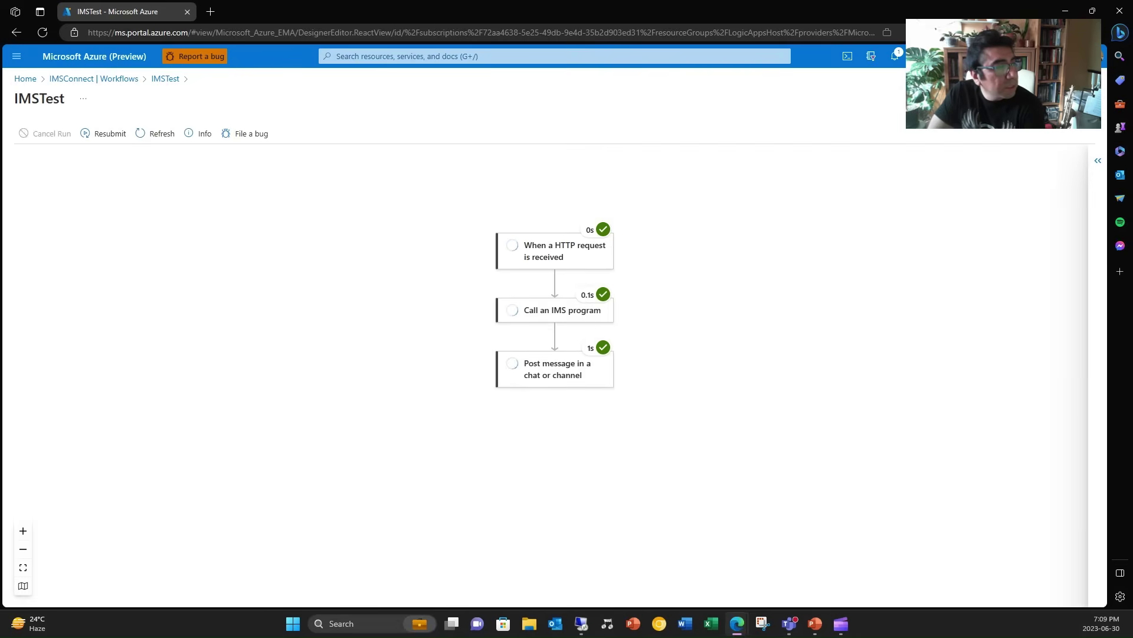
- Check the trigger, the IMS call (ReturnValue 777.12) and the Teams post ('The Output is: 777.12', status 201)
left_click(567, 263)
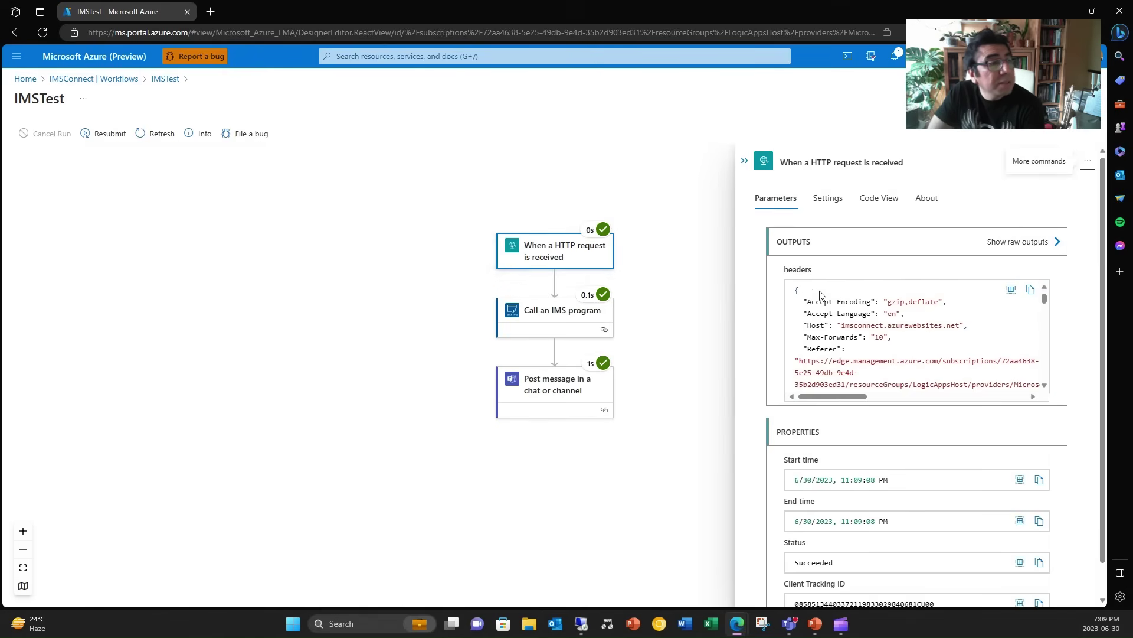
left_click(552, 314)
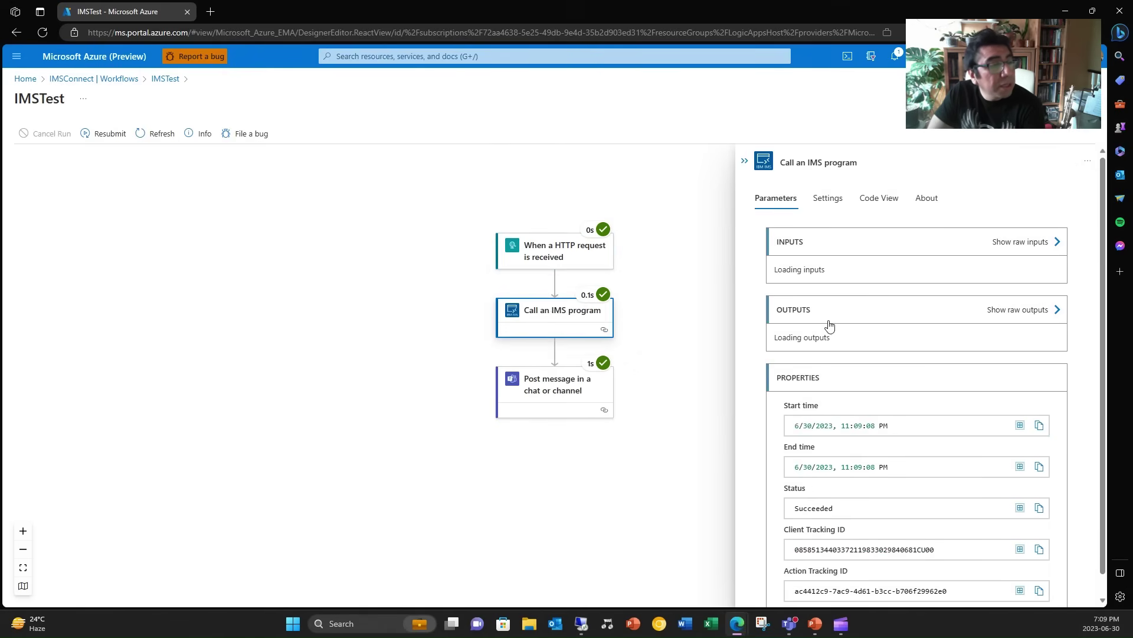
scroll(907, 423, "down", 3)
scroll(936, 430, "down", 2)
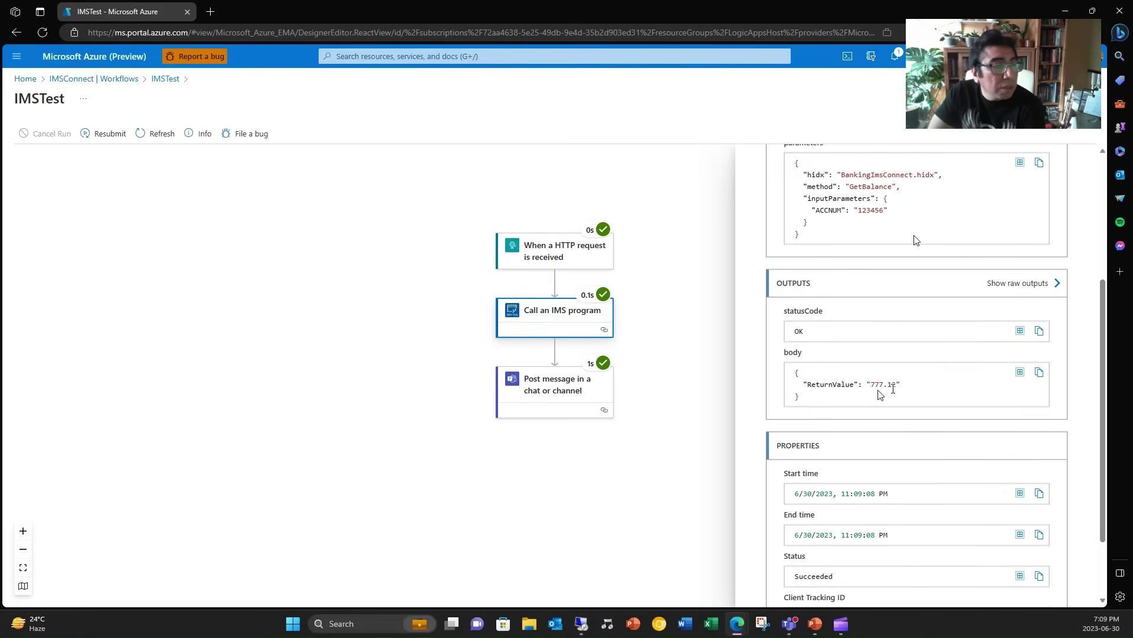
left_click(555, 398)
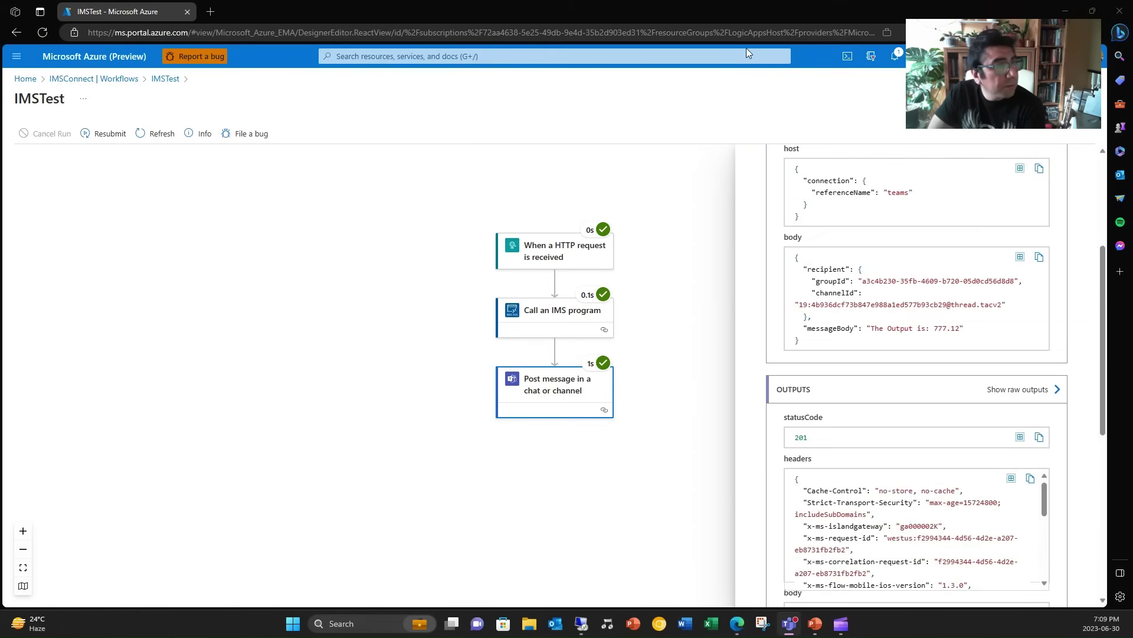
key("alt+Tab")
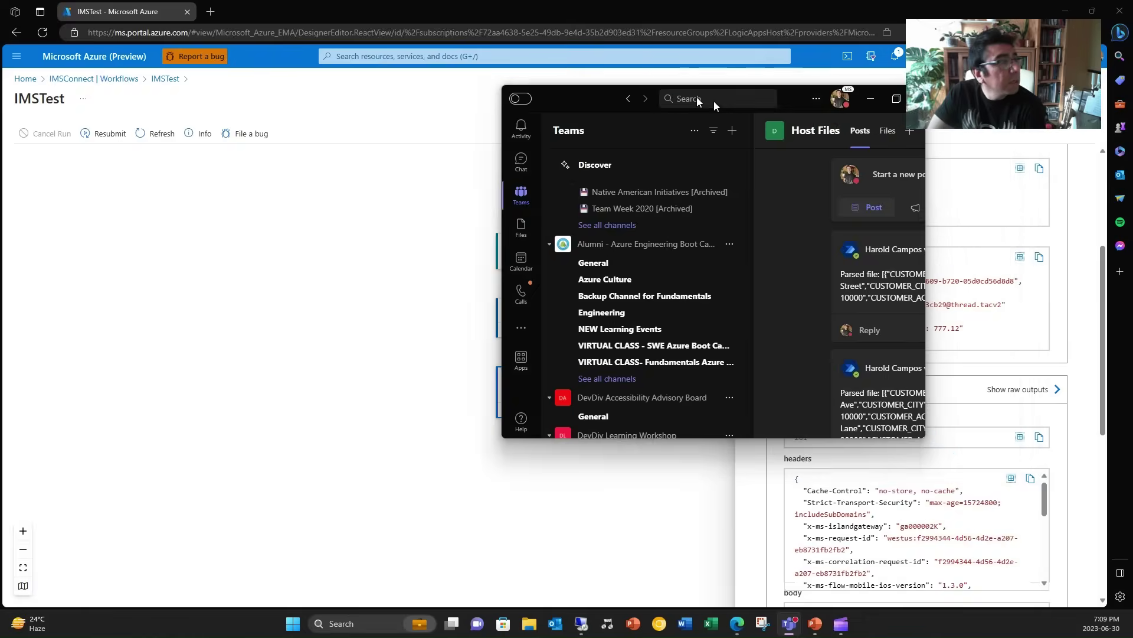
left_click(760, 70)
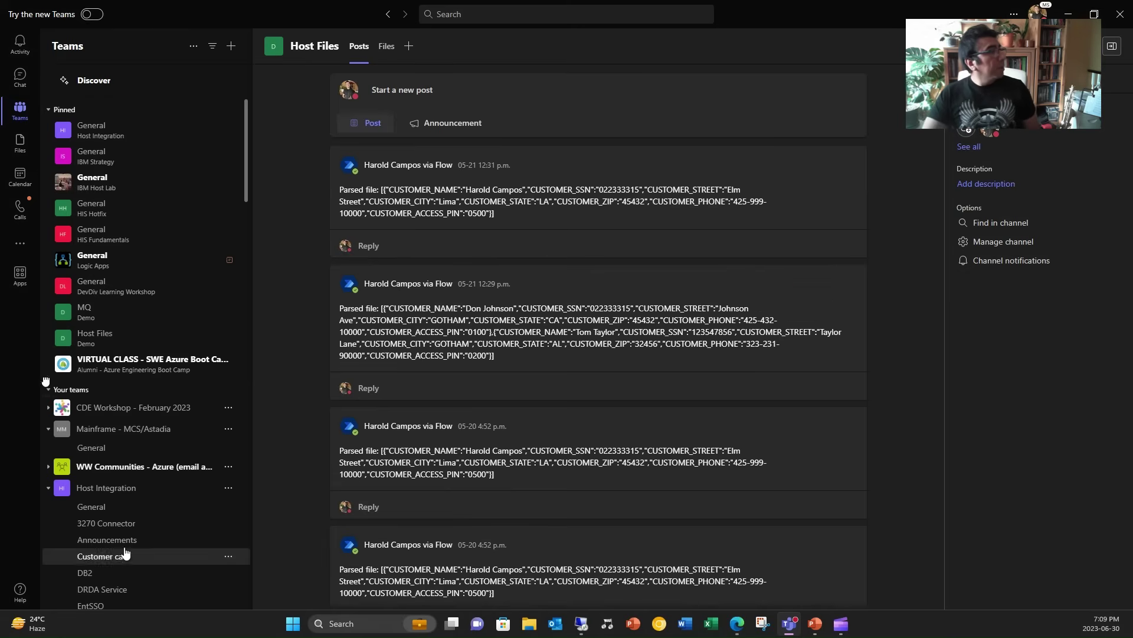
scroll(143, 416, "down", 5)
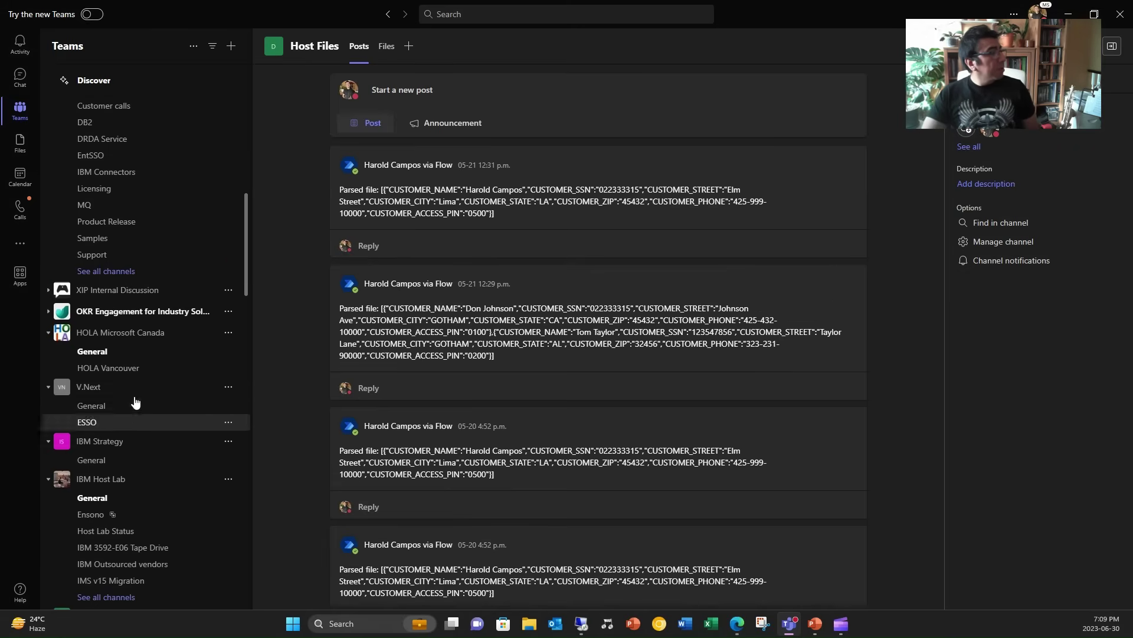
scroll(169, 392, "down", 5)
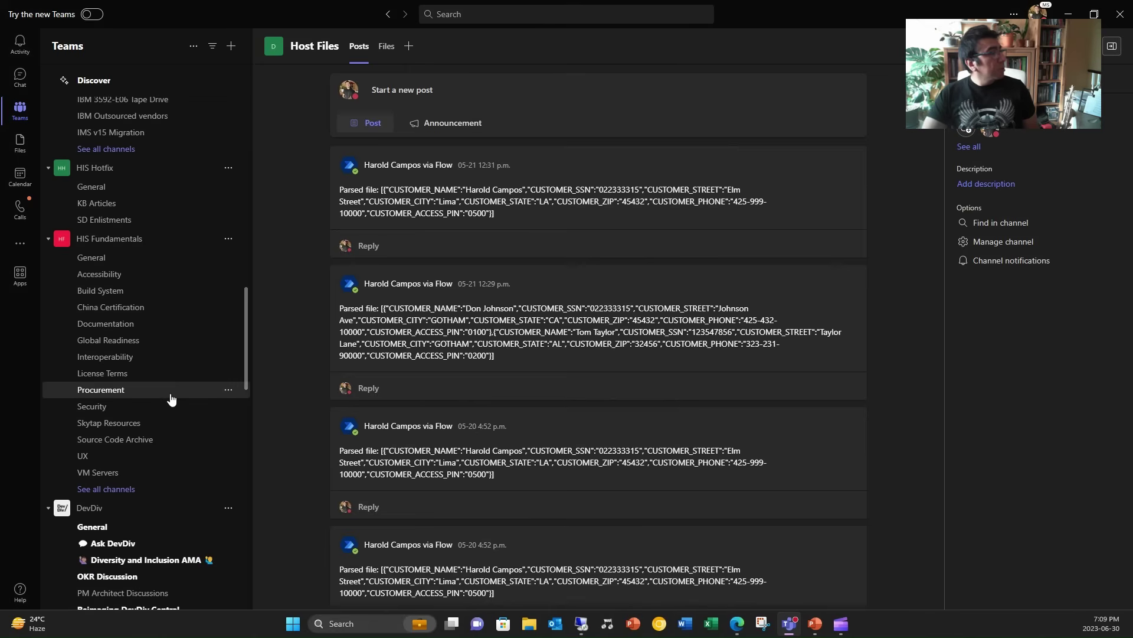
scroll(171, 398, "up", 3)
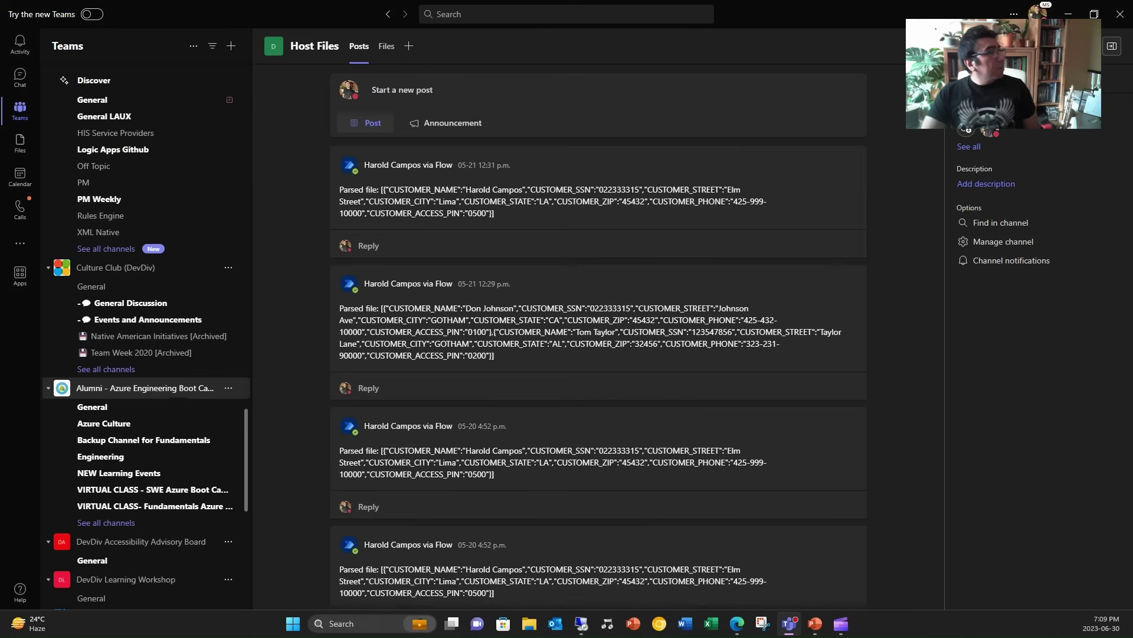
scroll(177, 387, "up", 5)
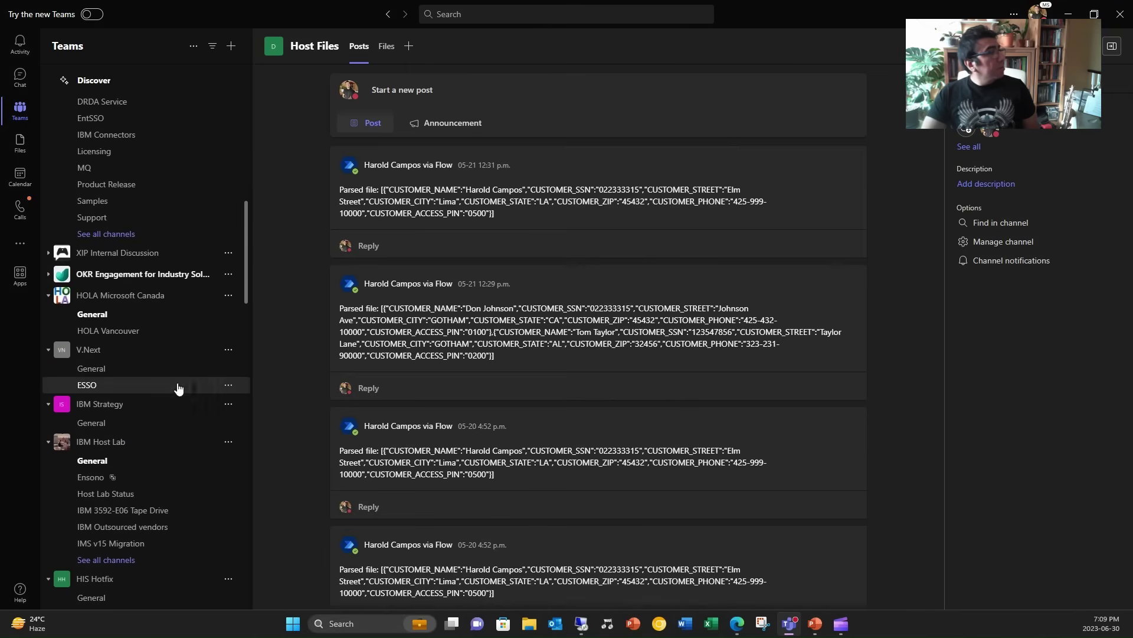
scroll(164, 311, "up", 3)
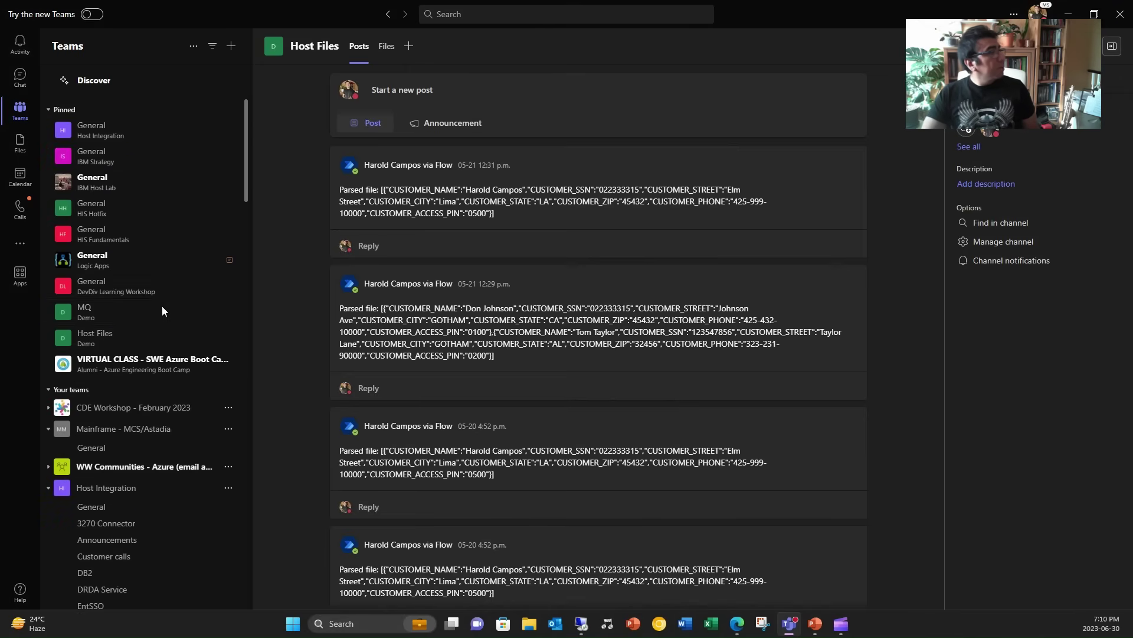
scroll(169, 319, "down", 5)
scroll(179, 398, "down", 1)
scroll(180, 426, "down", 1)
scroll(180, 426, "down", 1)
scroll(180, 426, "down", 4)
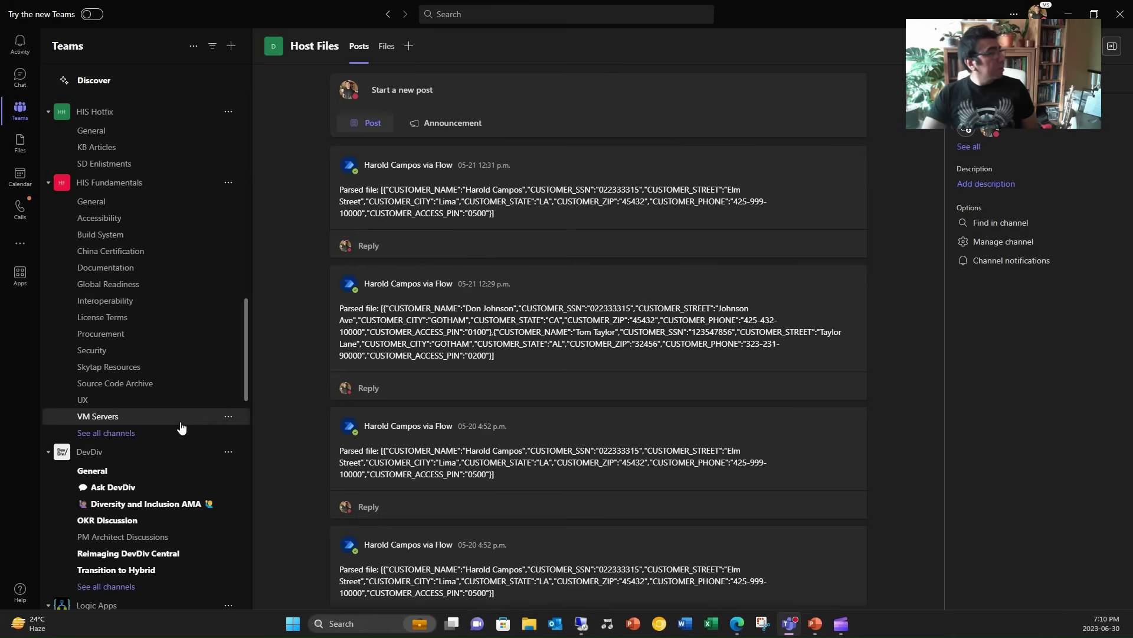
scroll(181, 427, "down", 2)
scroll(181, 428, "down", 1)
scroll(180, 427, "down", 4)
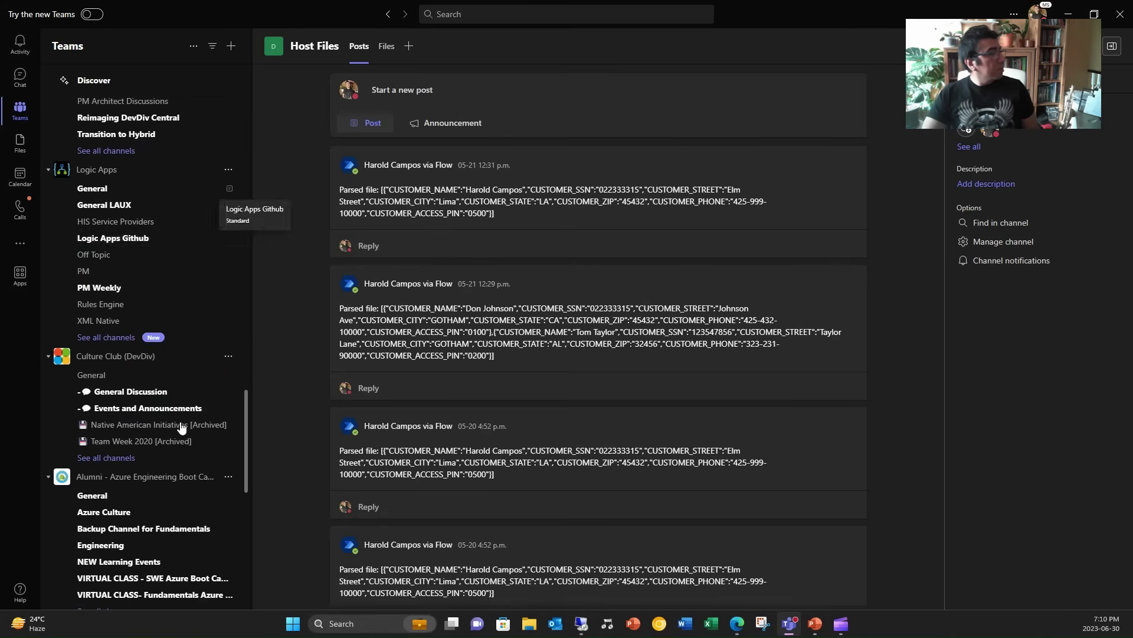
scroll(180, 422, "down", 3)
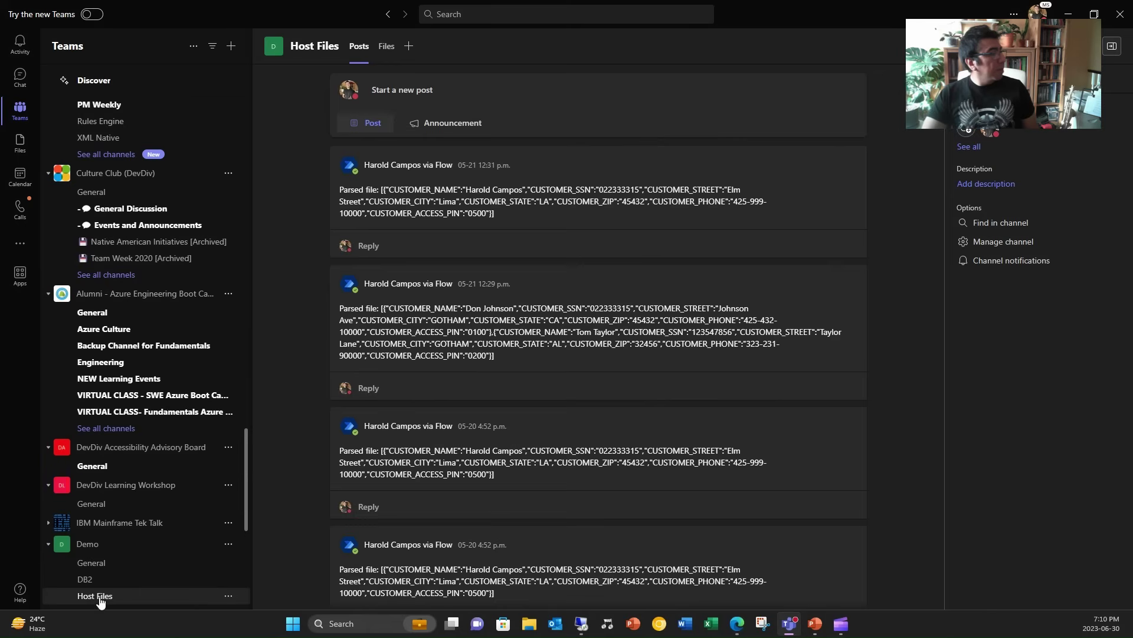
scroll(105, 594, "down", 1)
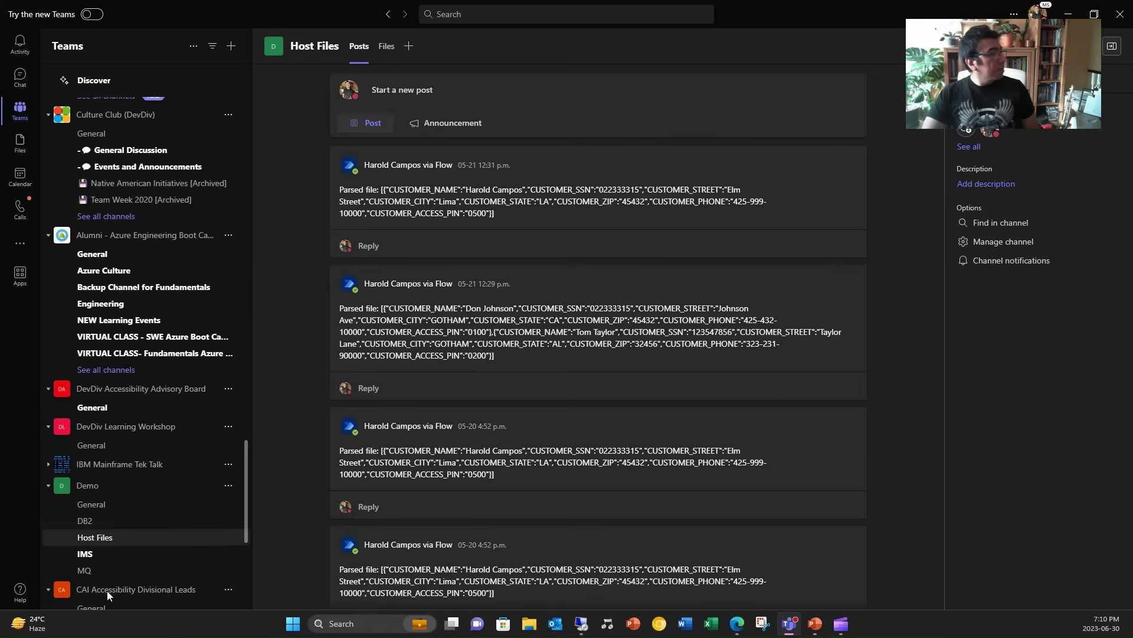
- Switch to the Demo team's IMS channel and highlight the latest 'The Output is: 777.12' message
left_click(94, 558)
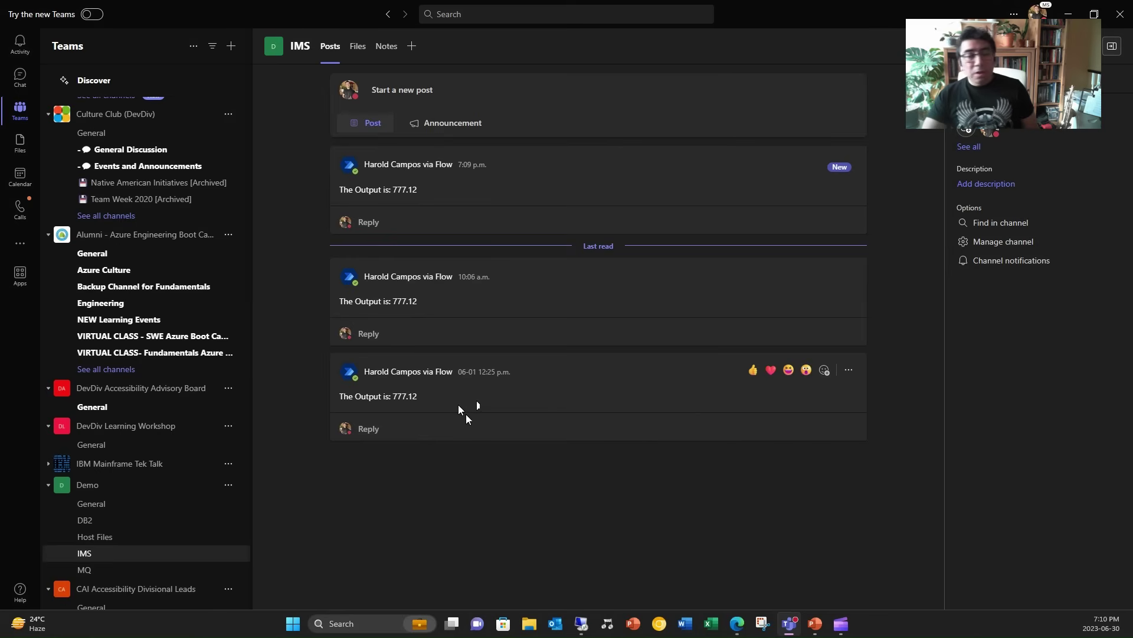
mouse_move(588, 187)
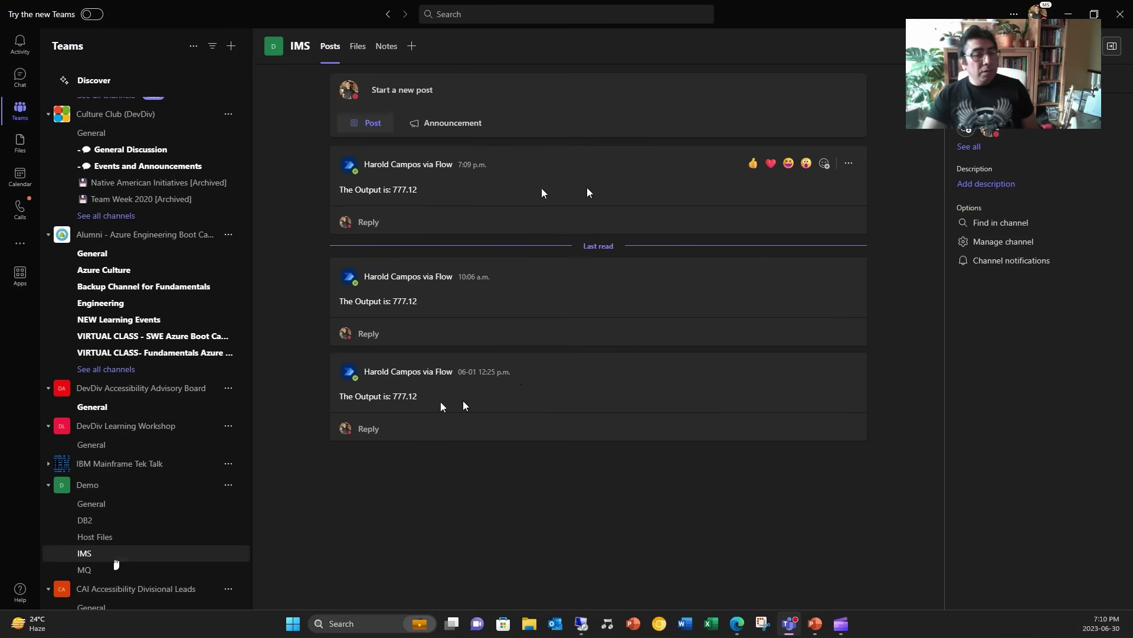
left_click_drag(421, 189, 338, 190)
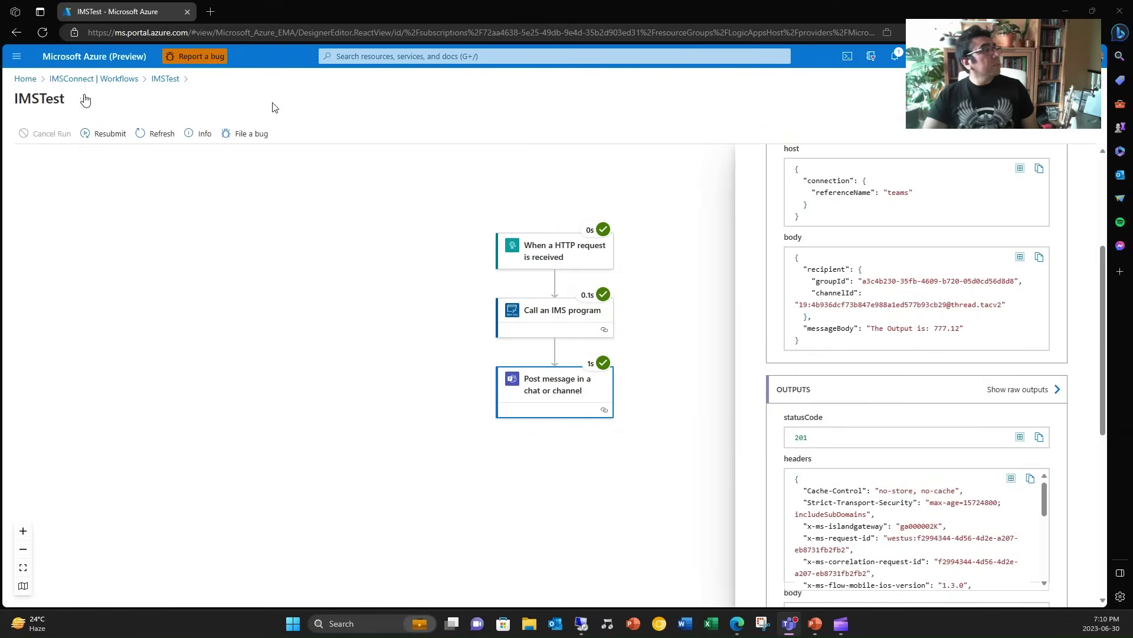
- Return to the IMSTest overview and start a fourth run, which succeeds at 7:10:34 PM
left_click(165, 78)
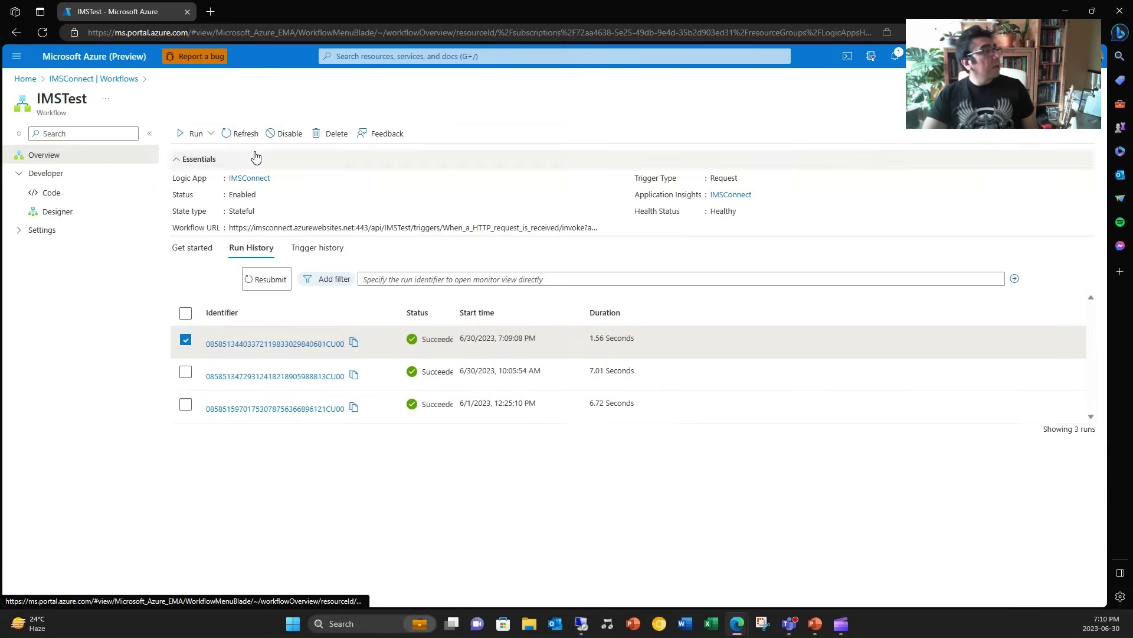
left_click(206, 135)
left_click(198, 157)
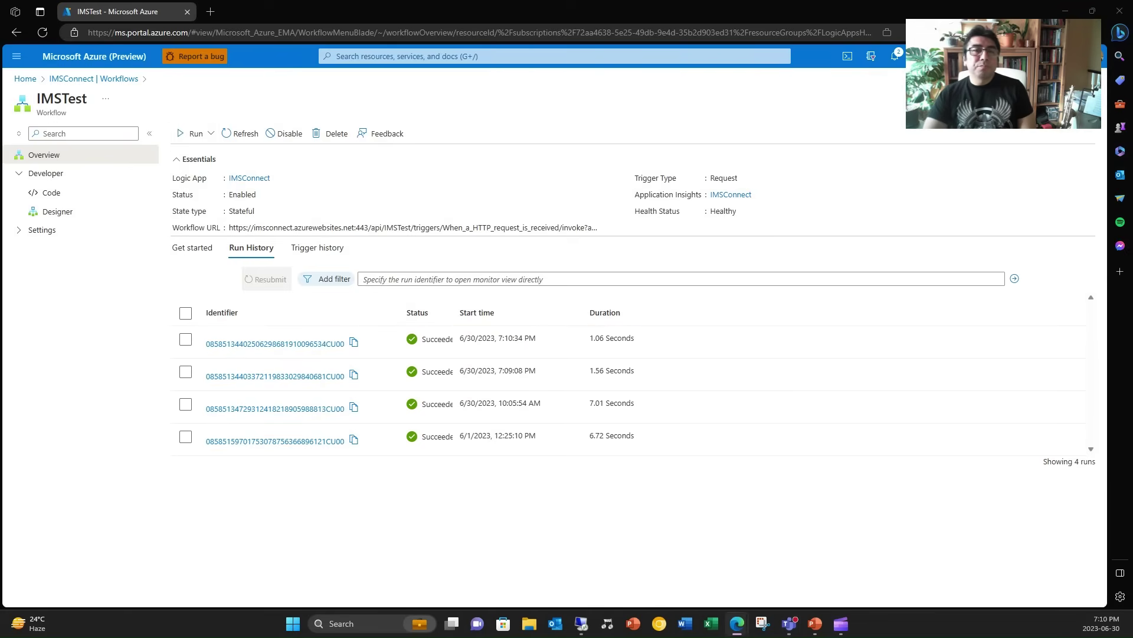
key("super+shift+Left")
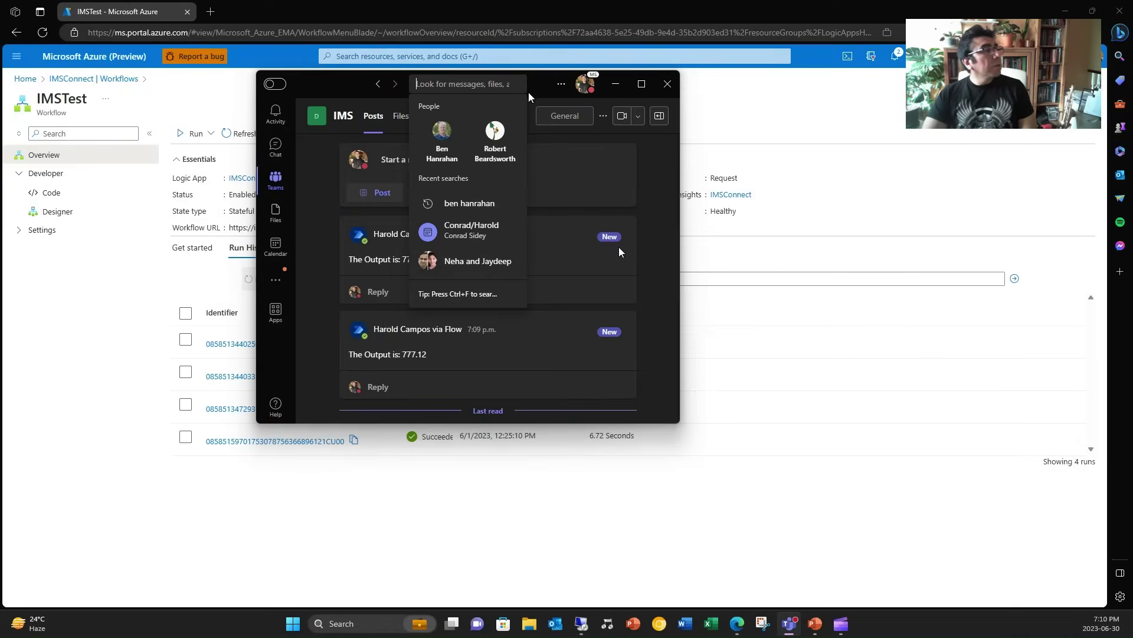
left_click(606, 337)
mouse_move(487, 257)
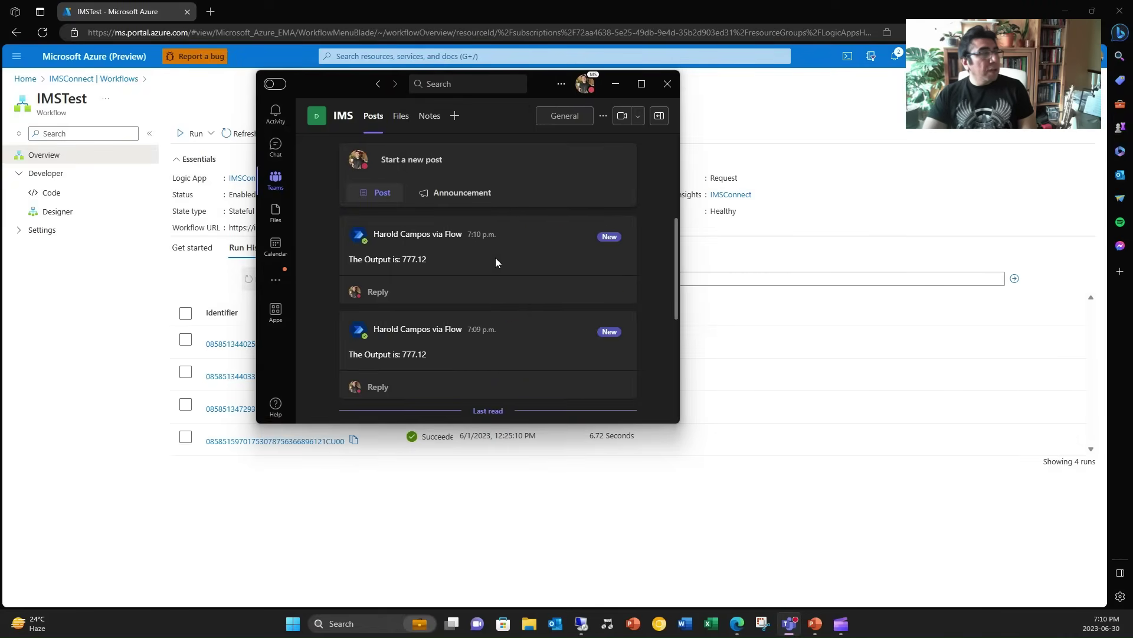
left_click_drag(349, 89, 1132, 89)
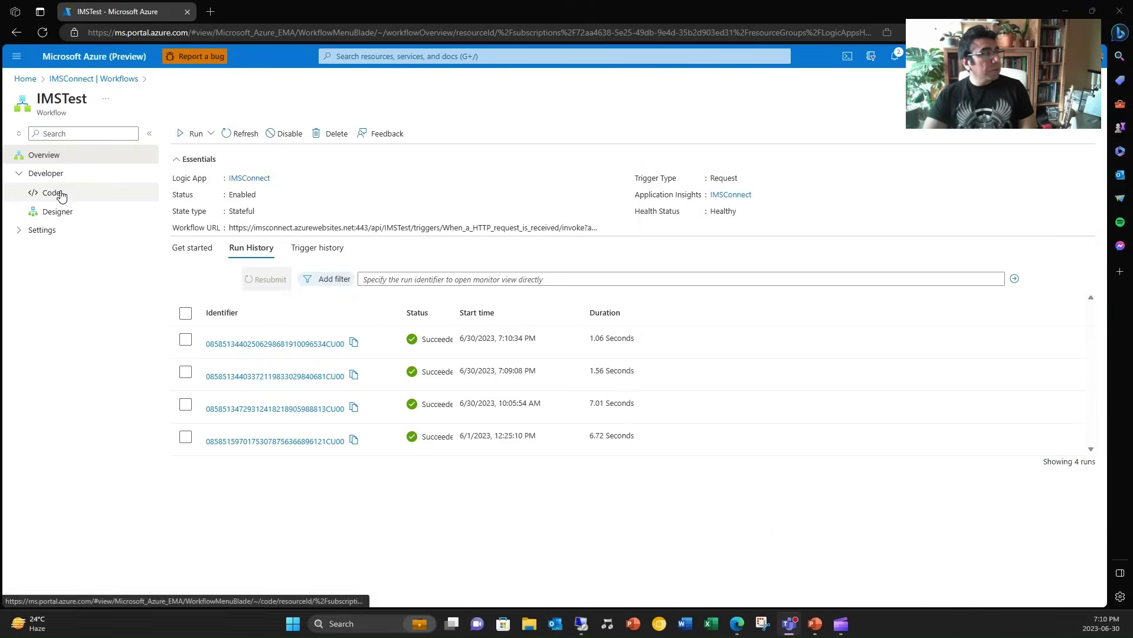
- Open the IMSTest Designer page from the Developer section of the menu
left_click(57, 211)
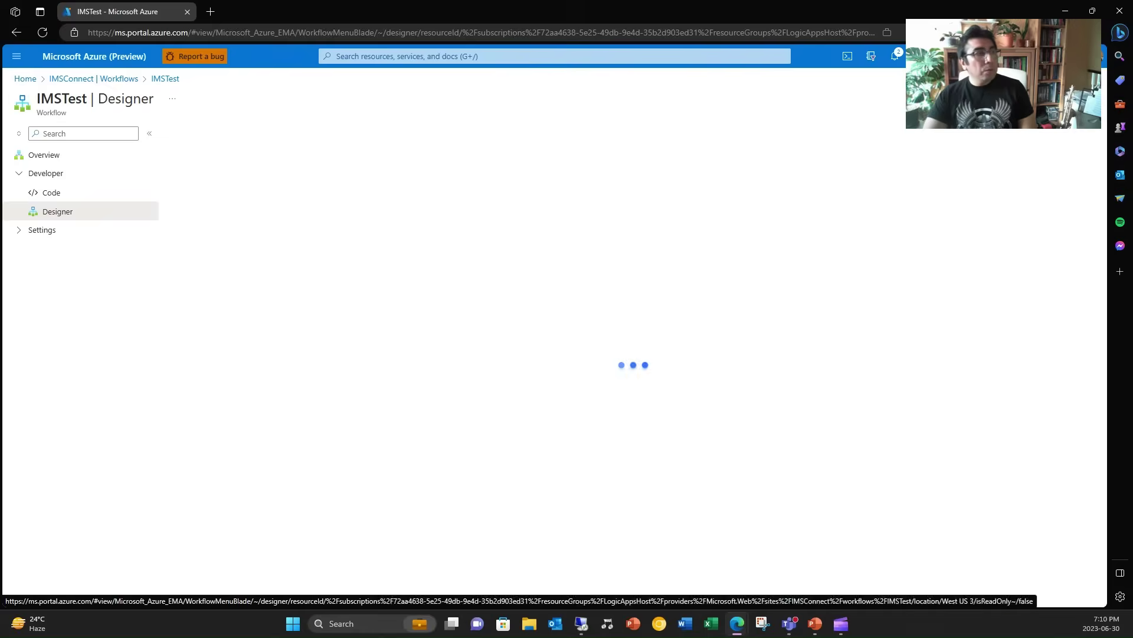